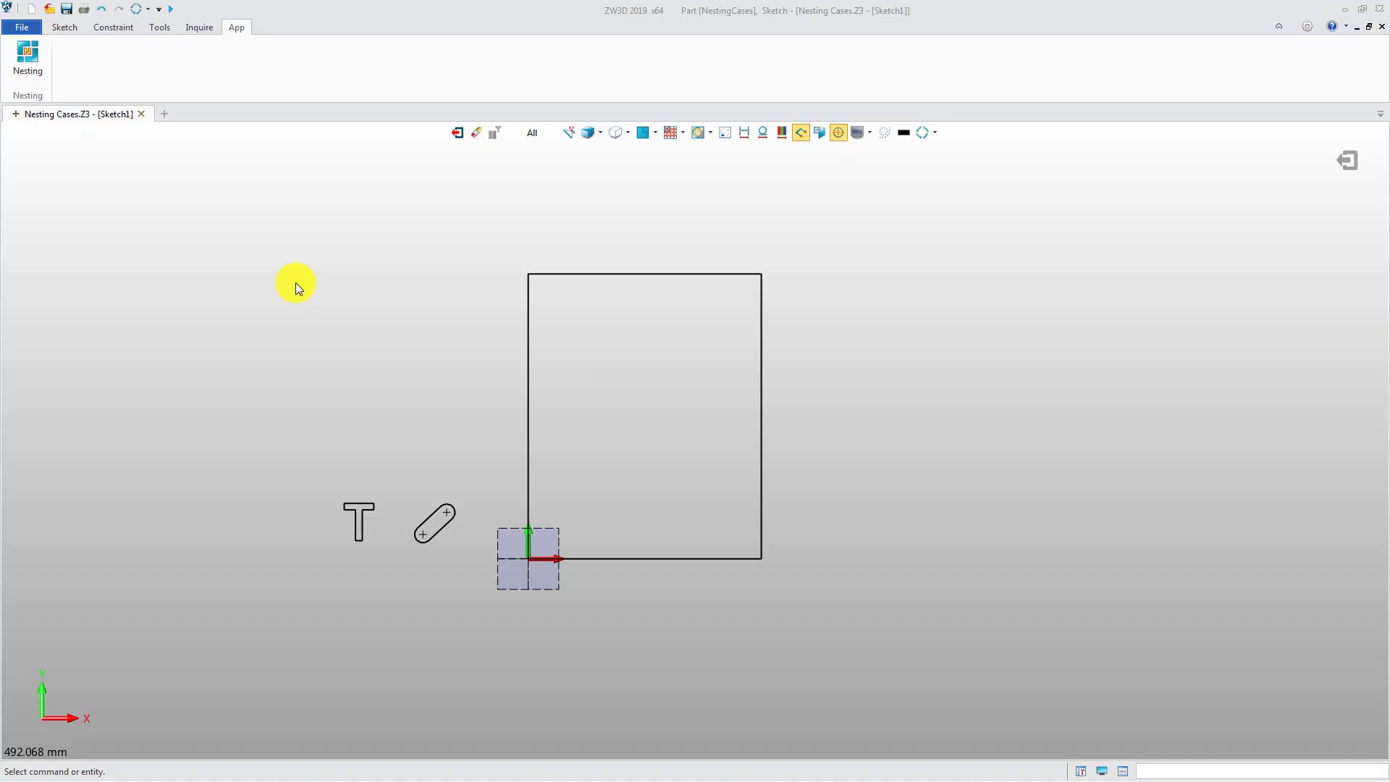
Start a nesting setup and pick the T shape as the profile.
click(23, 71)
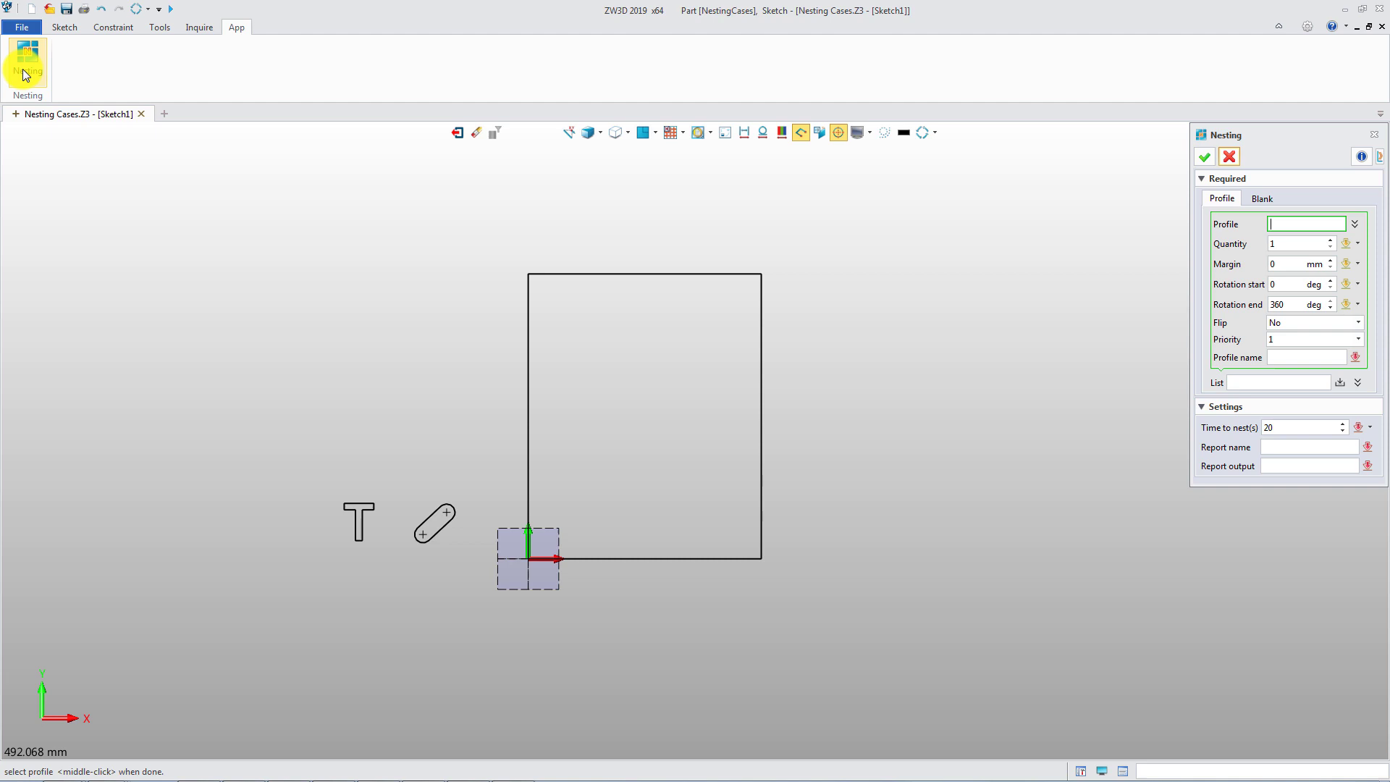
drag(371, 545, 373, 548)
middle_click(380, 561)
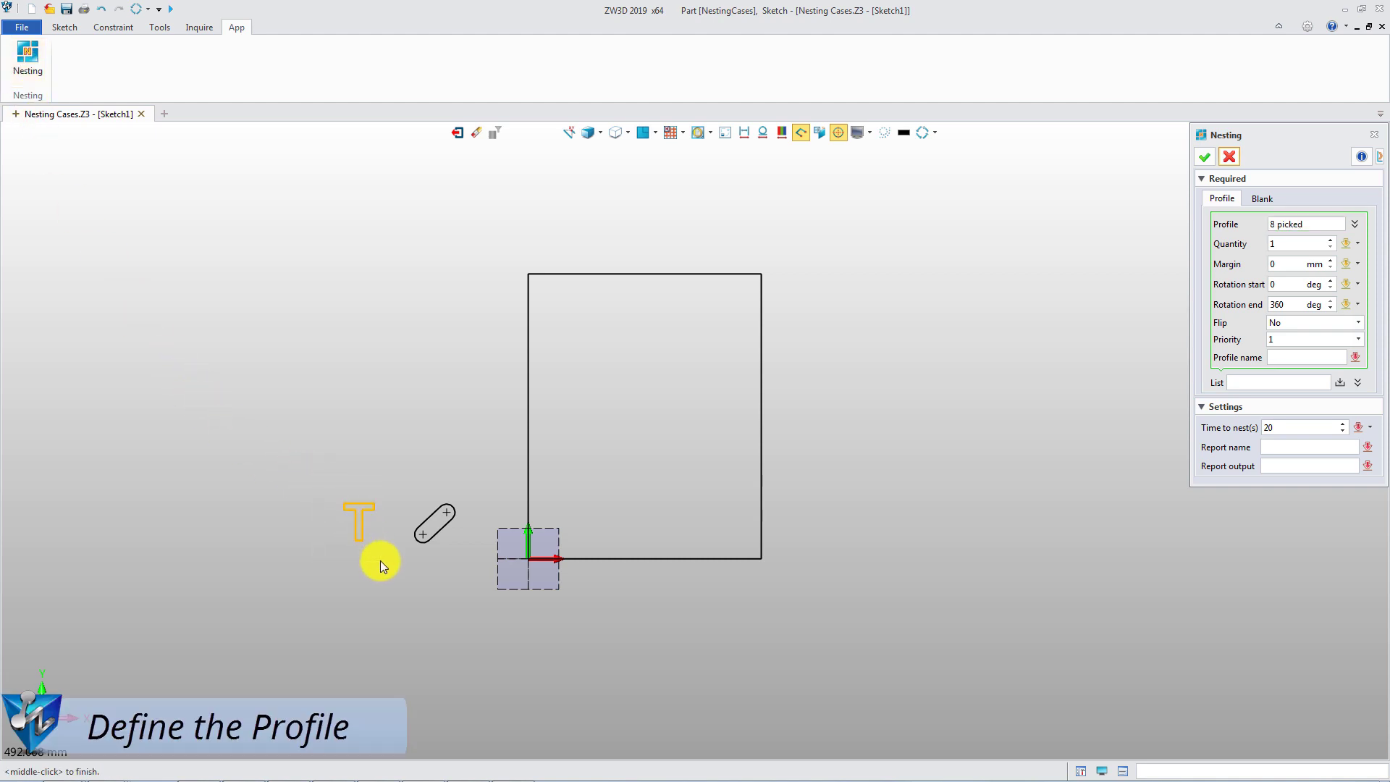
Give the T profile quantity 80, 2 mm margin, 0° rotation, name T, and list it.
click(1258, 243)
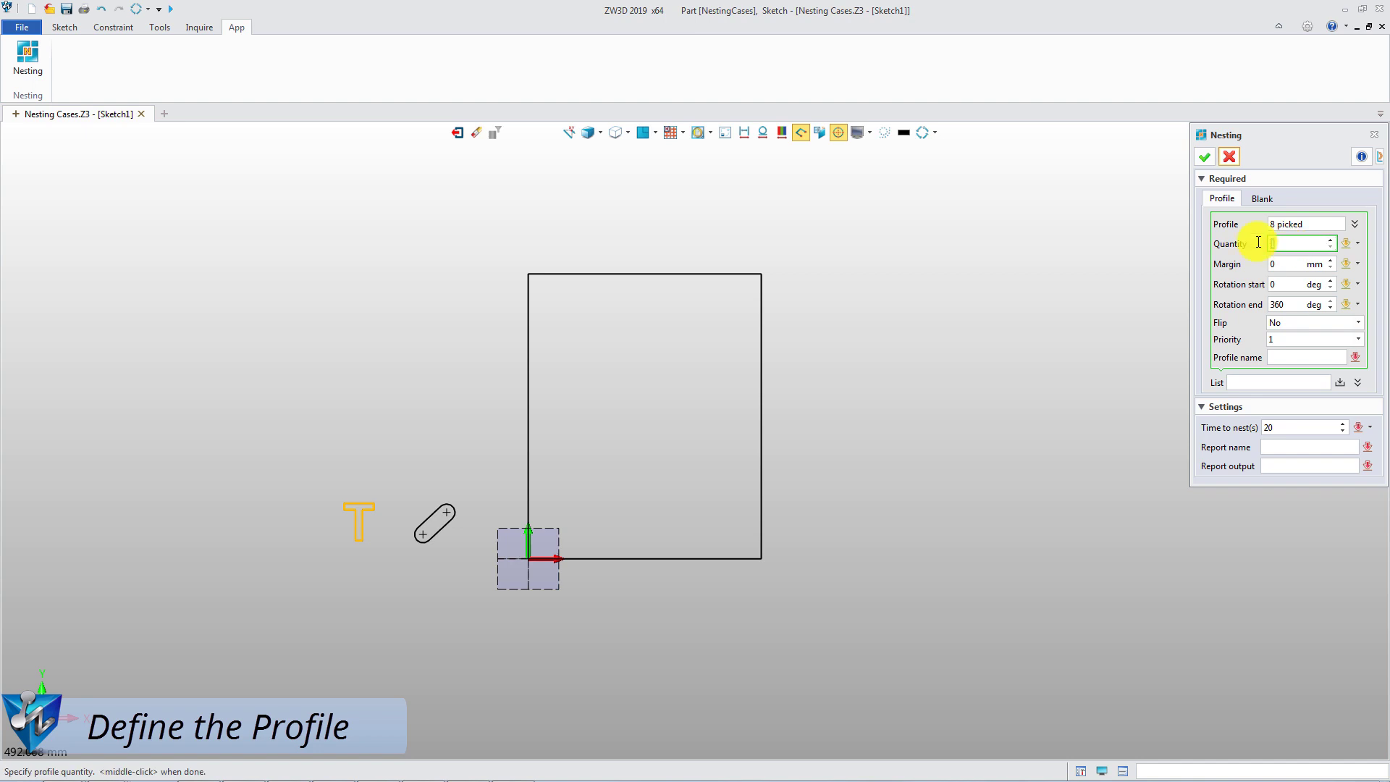
text(80)
click(1272, 265)
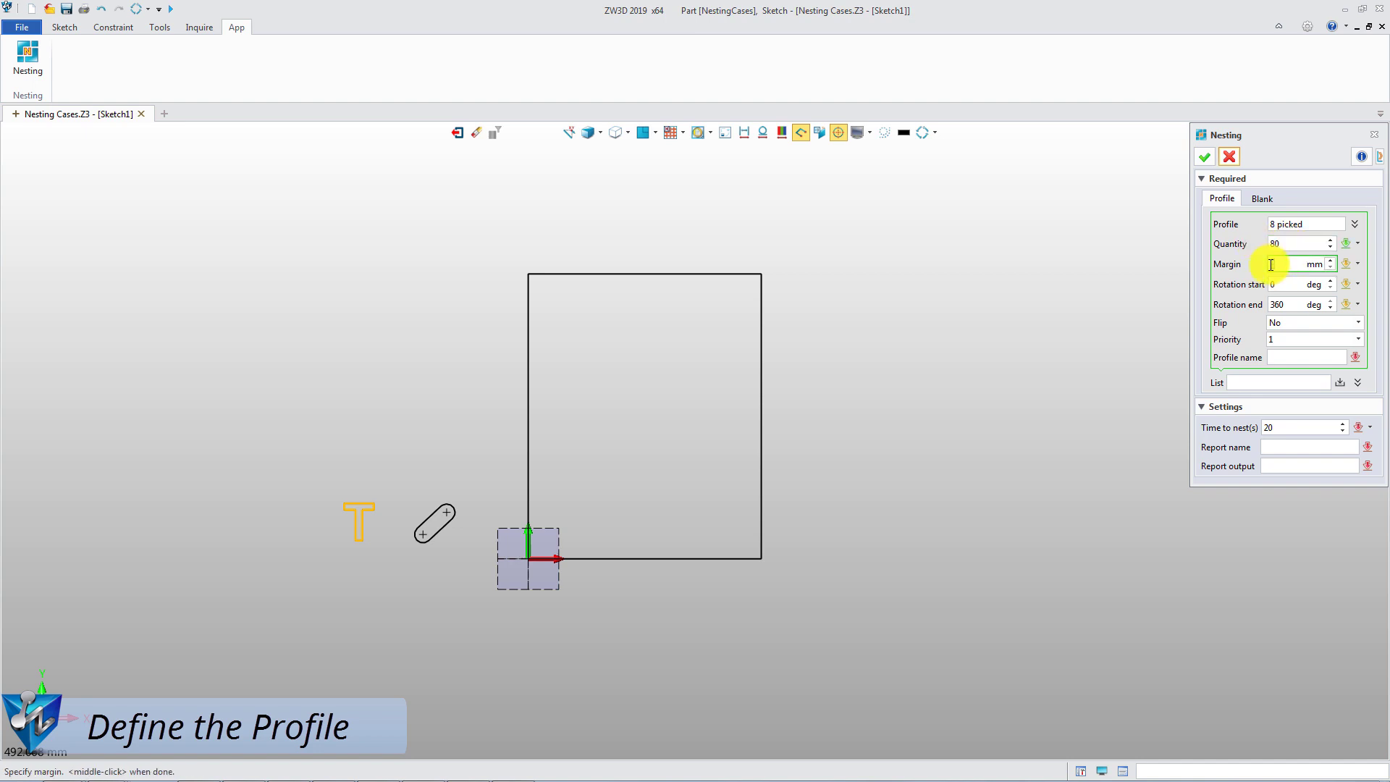
text(2)
click(1257, 304)
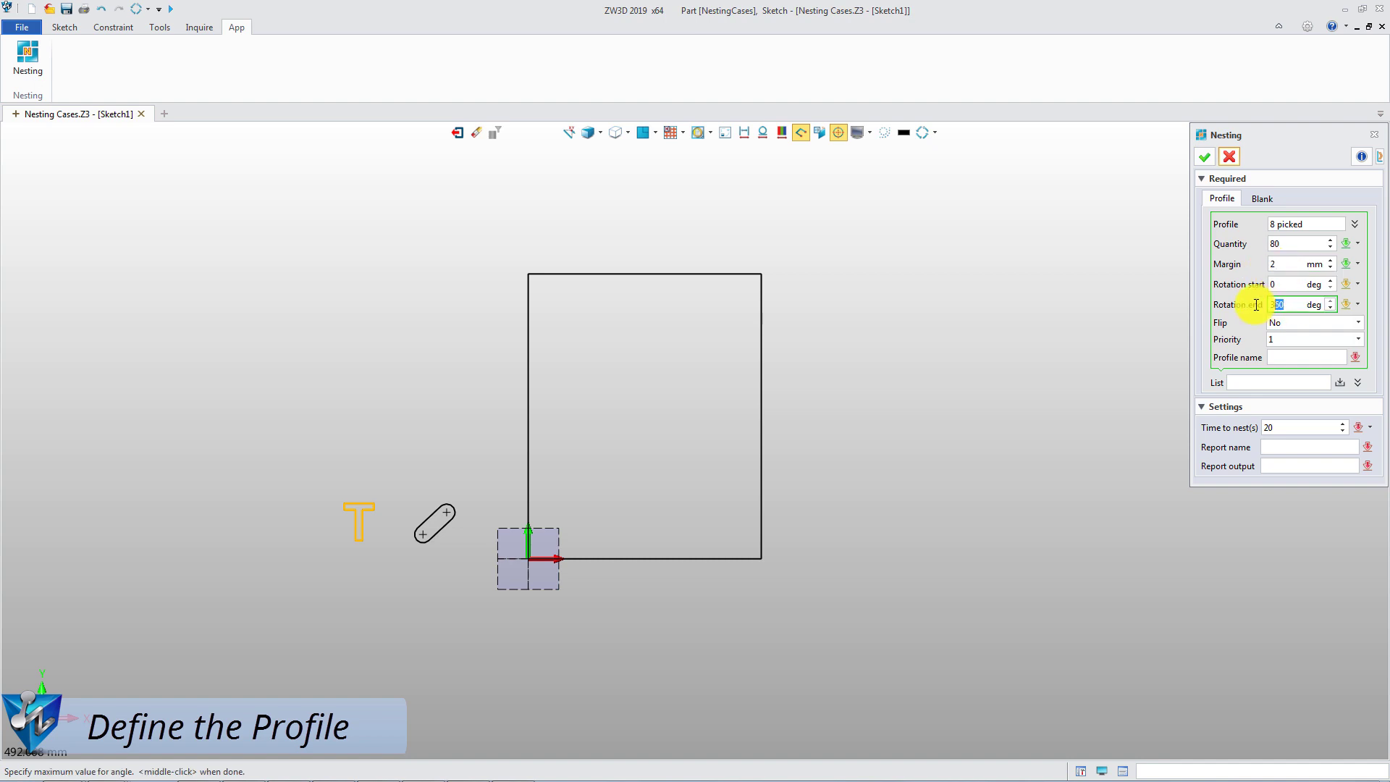
text(0)
click(1299, 354)
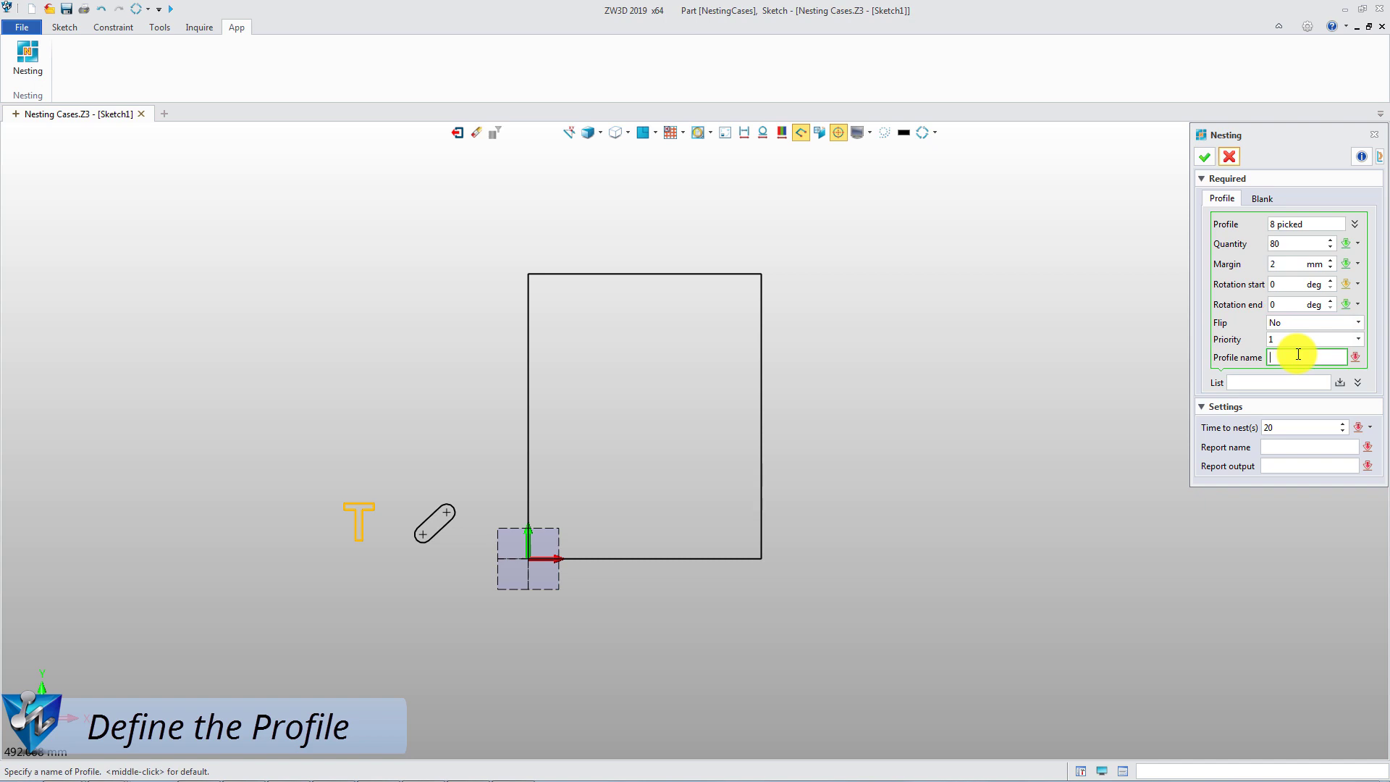
text(T)
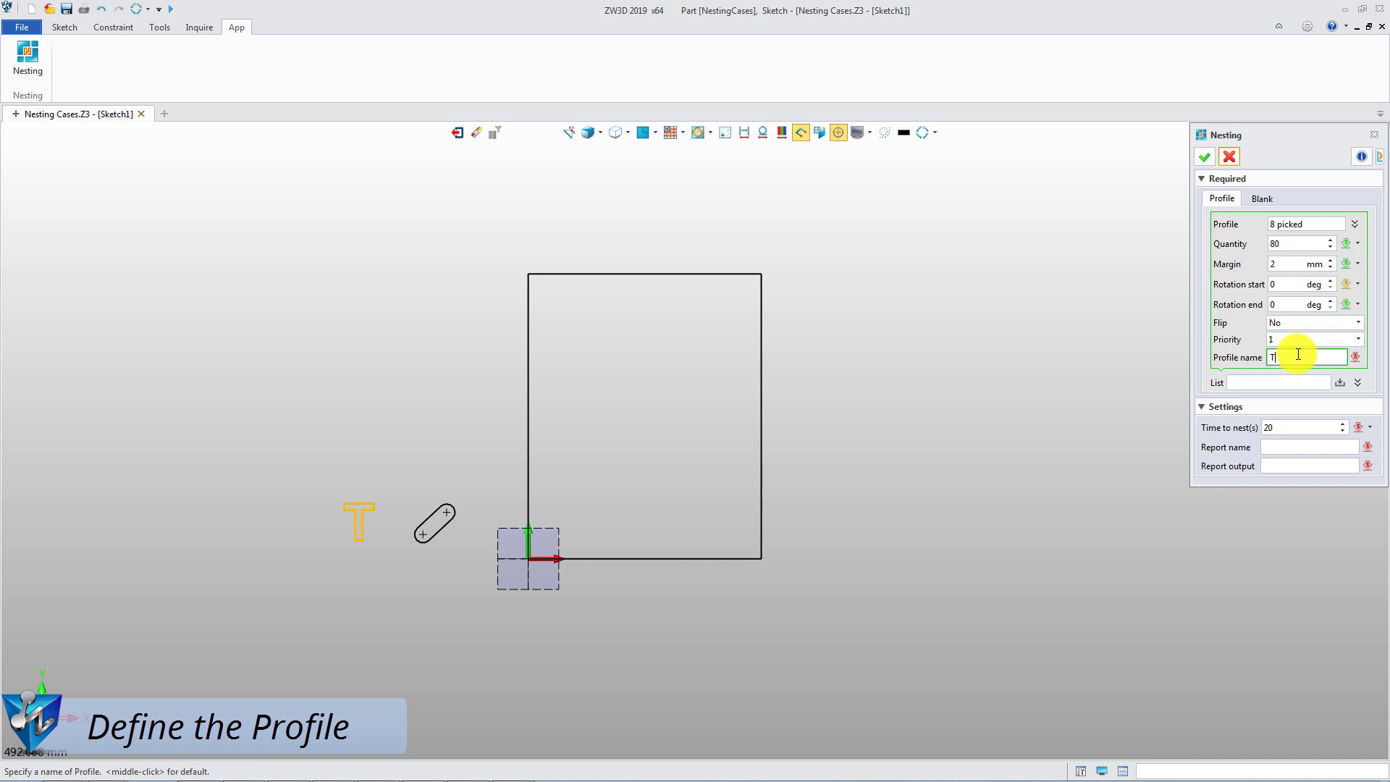
click(1339, 378)
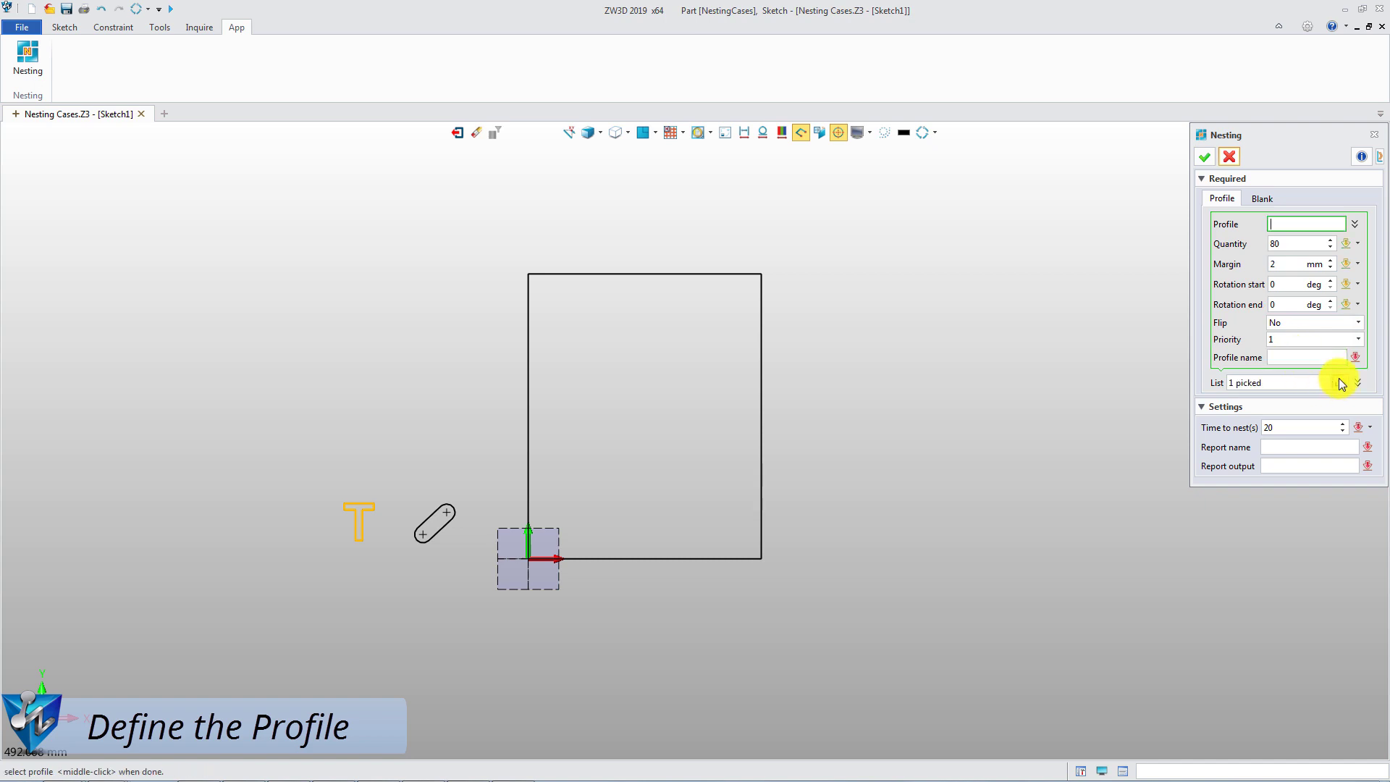
Select the rectangle as the blank with per-side margins 2, 3, 2, 3 mm.
click(1262, 200)
drag(513, 245, 811, 587)
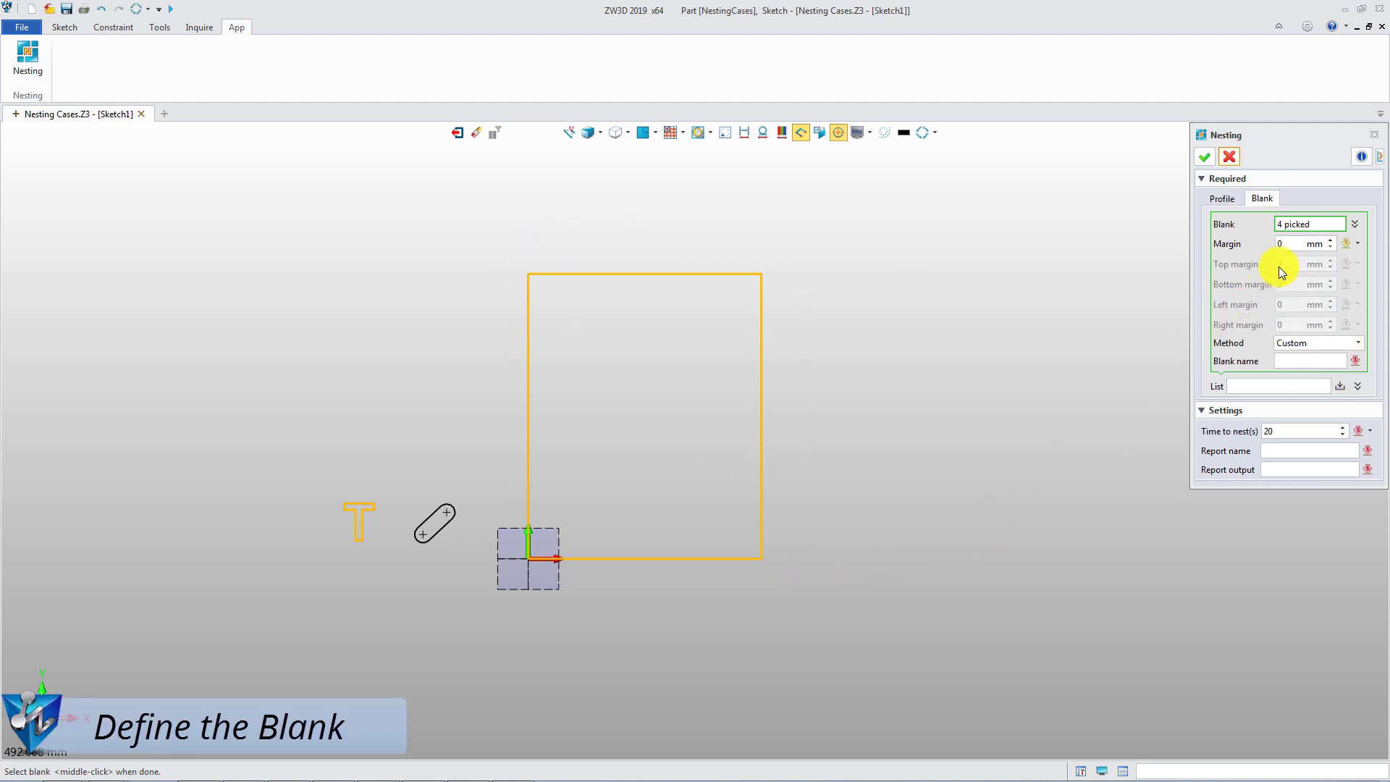
click(1288, 243)
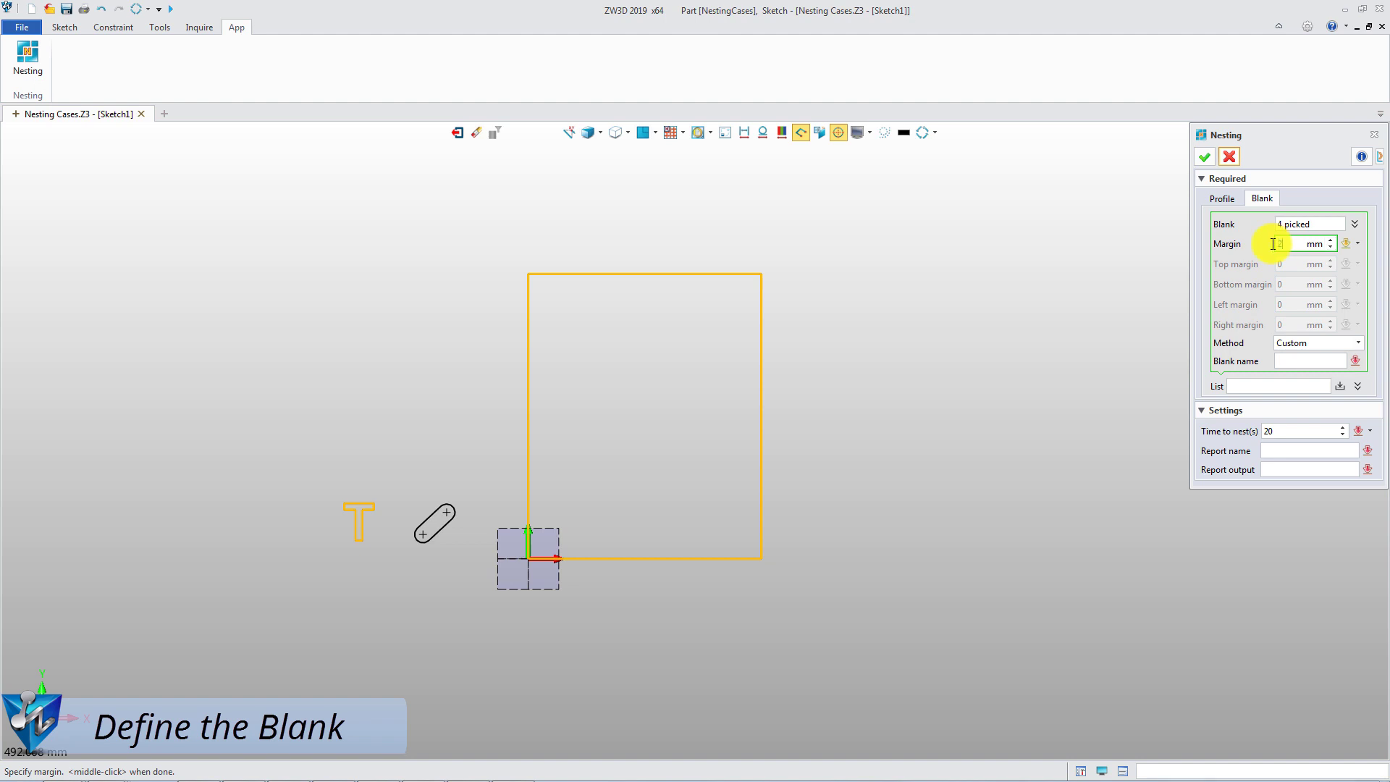
click(1313, 344)
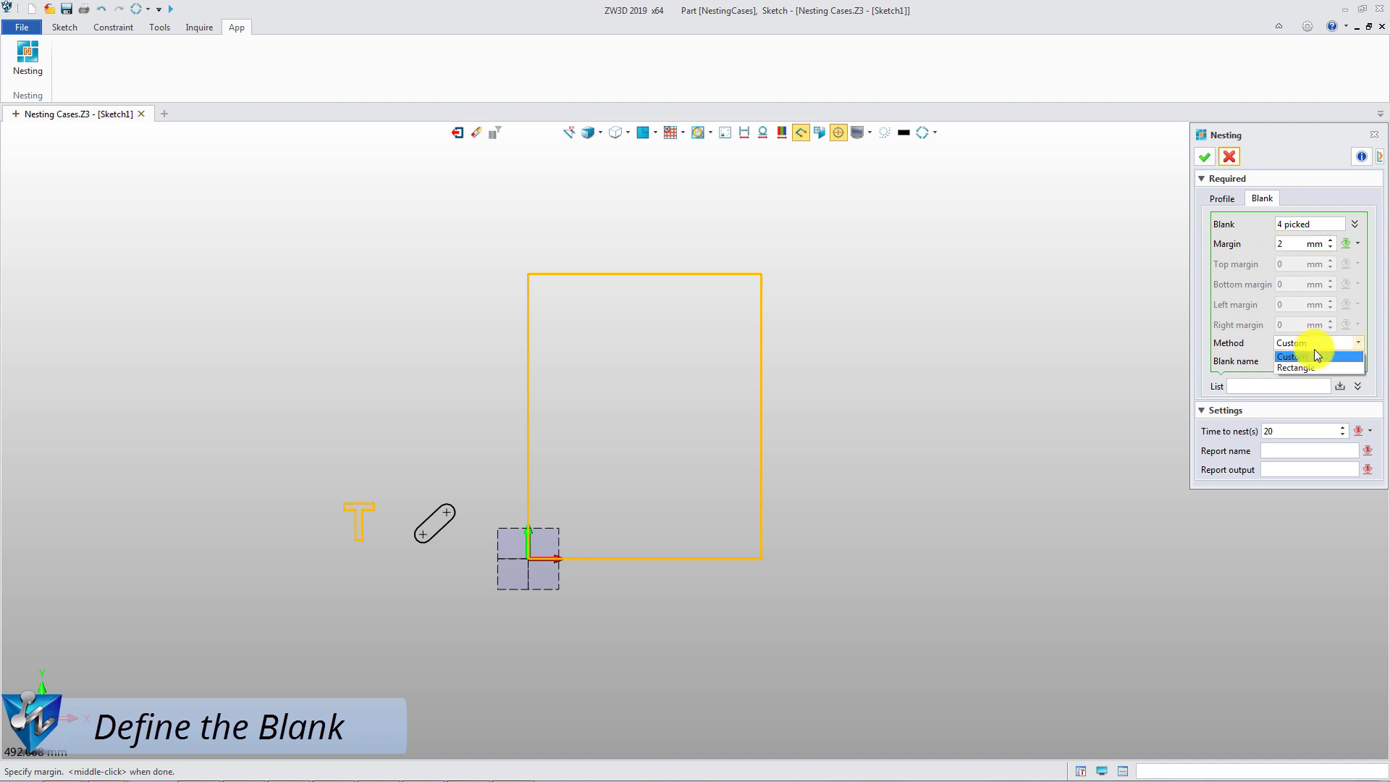
click(1318, 369)
click(1279, 264)
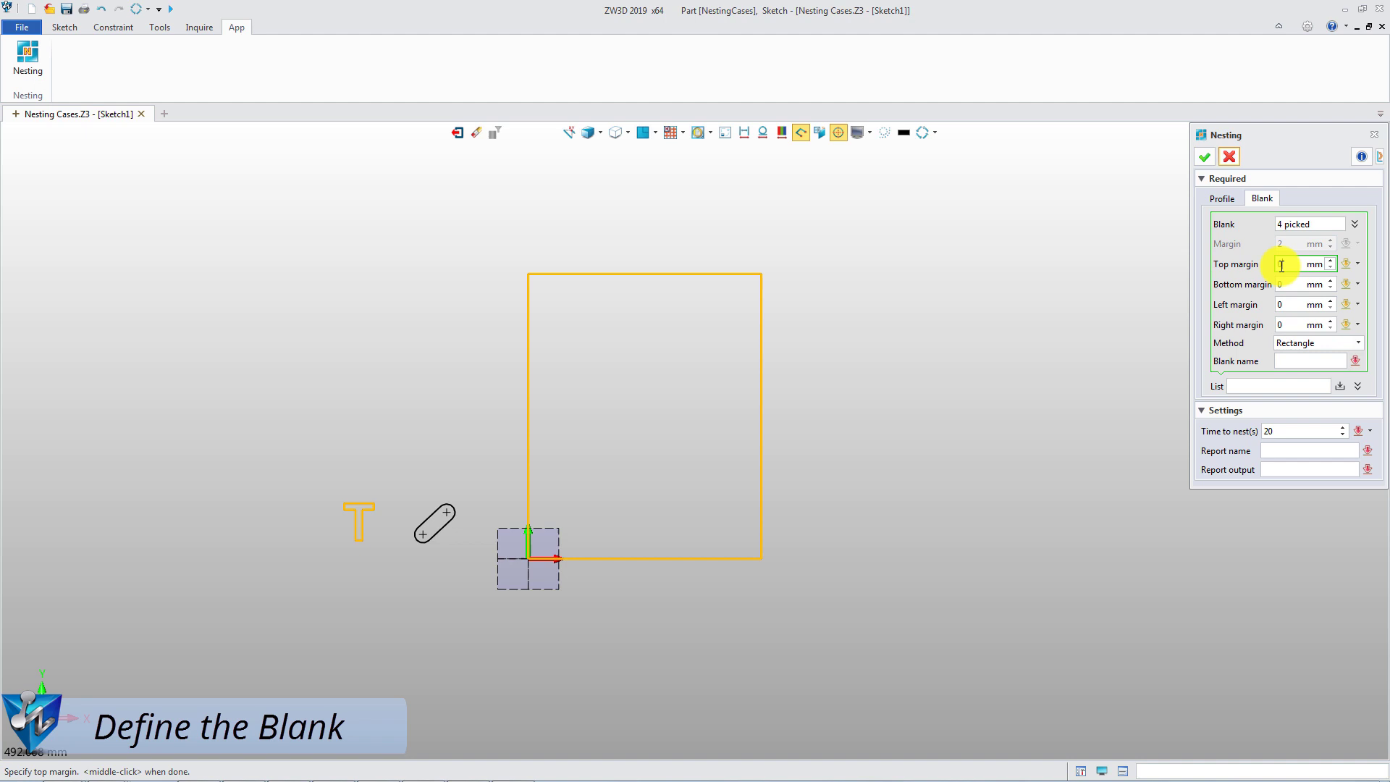
text(2)
click(1278, 283)
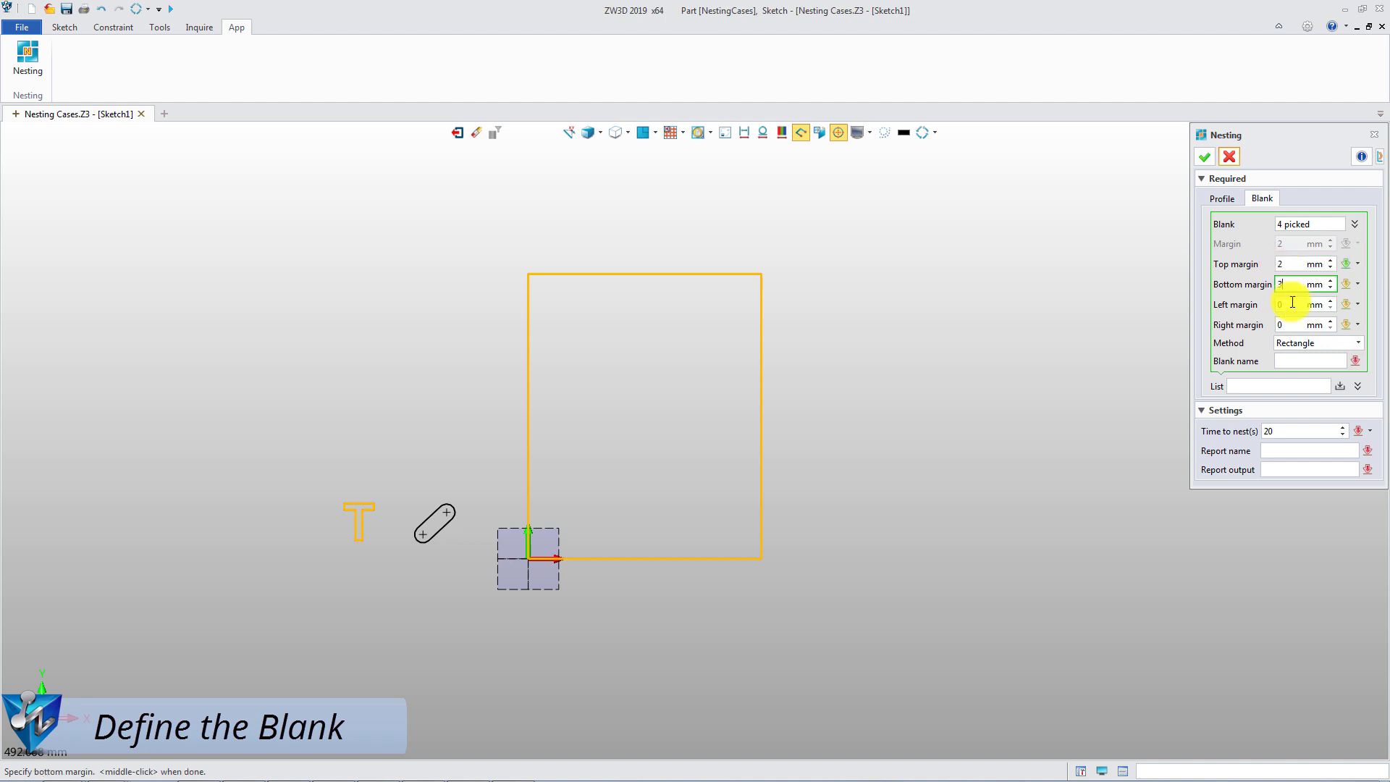
text(3)
click(1280, 305)
text(2)
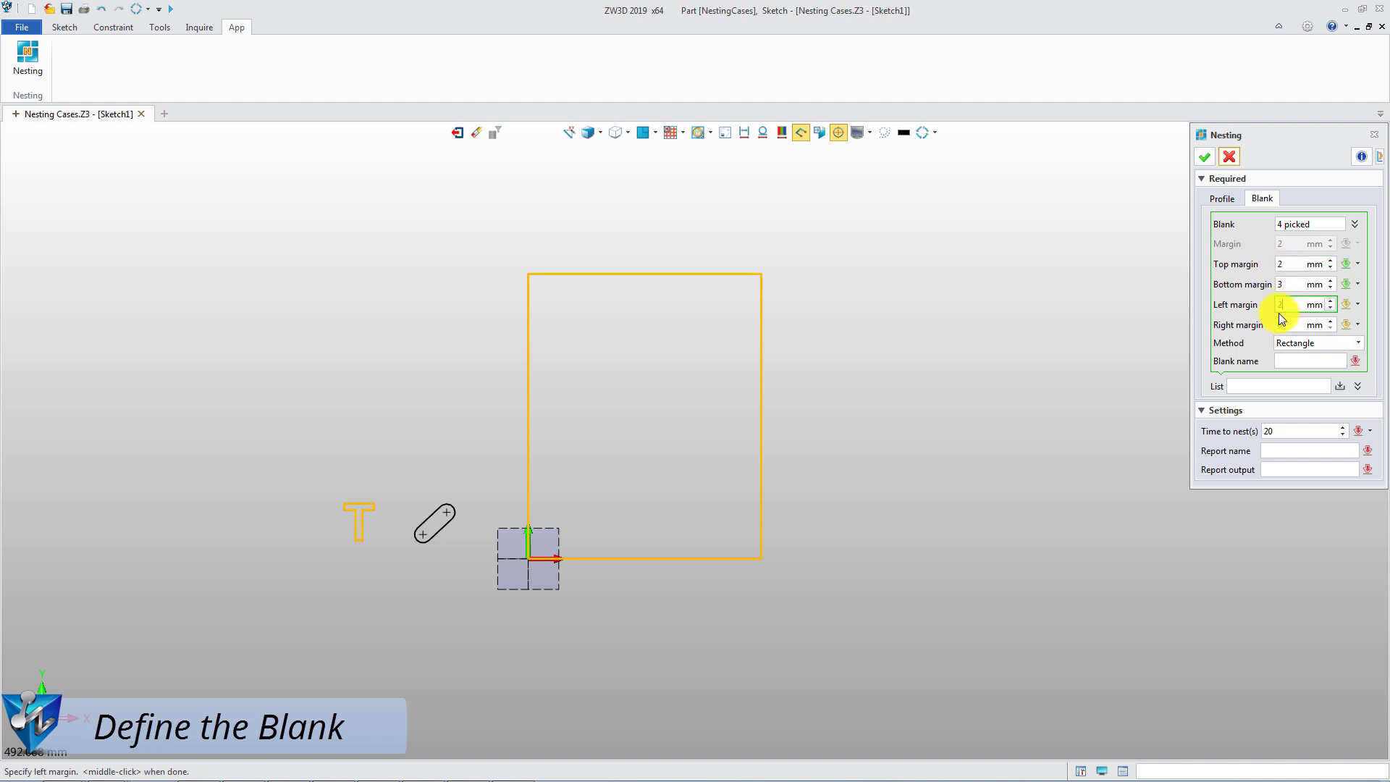
click(1278, 325)
text(3)
Name the blank B1, add it to the blank list, and run the nesting.
click(1297, 362)
text(B1)
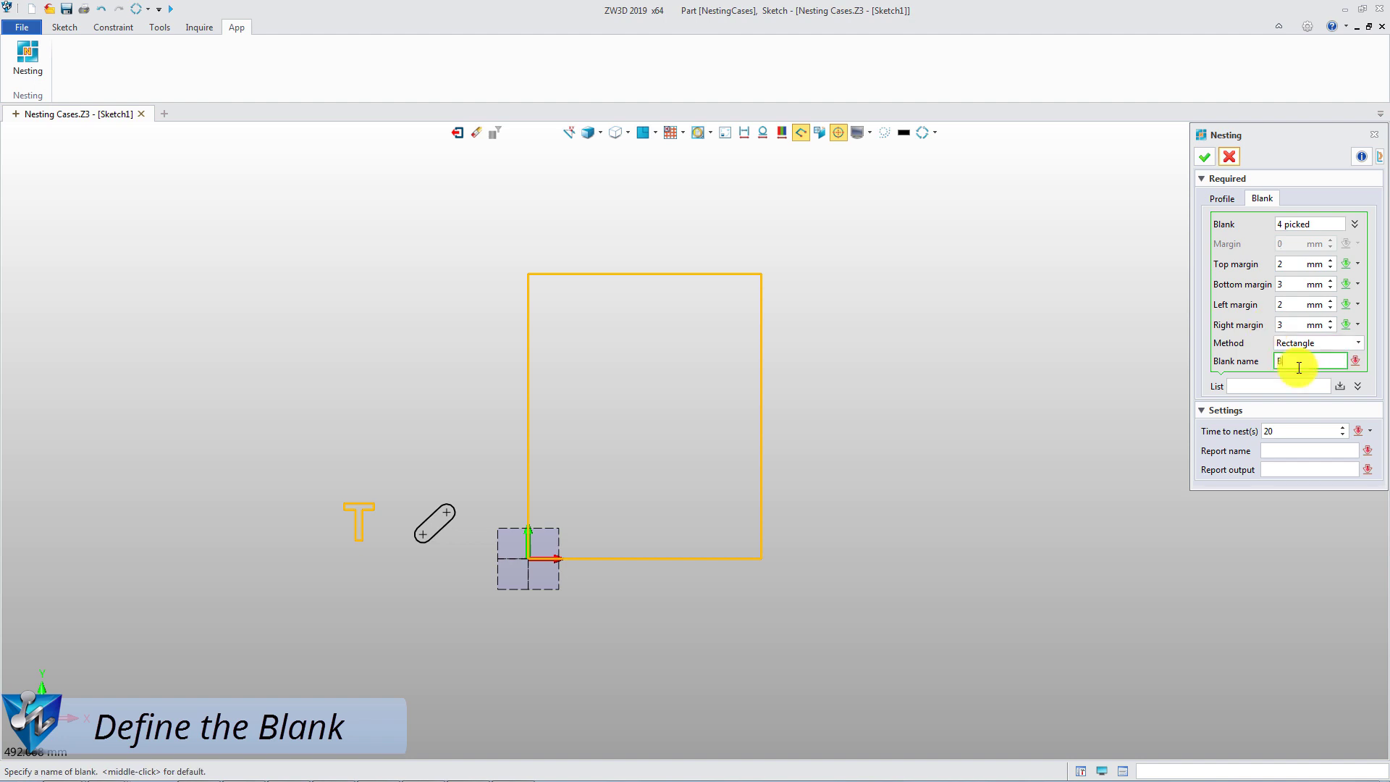
click(1339, 387)
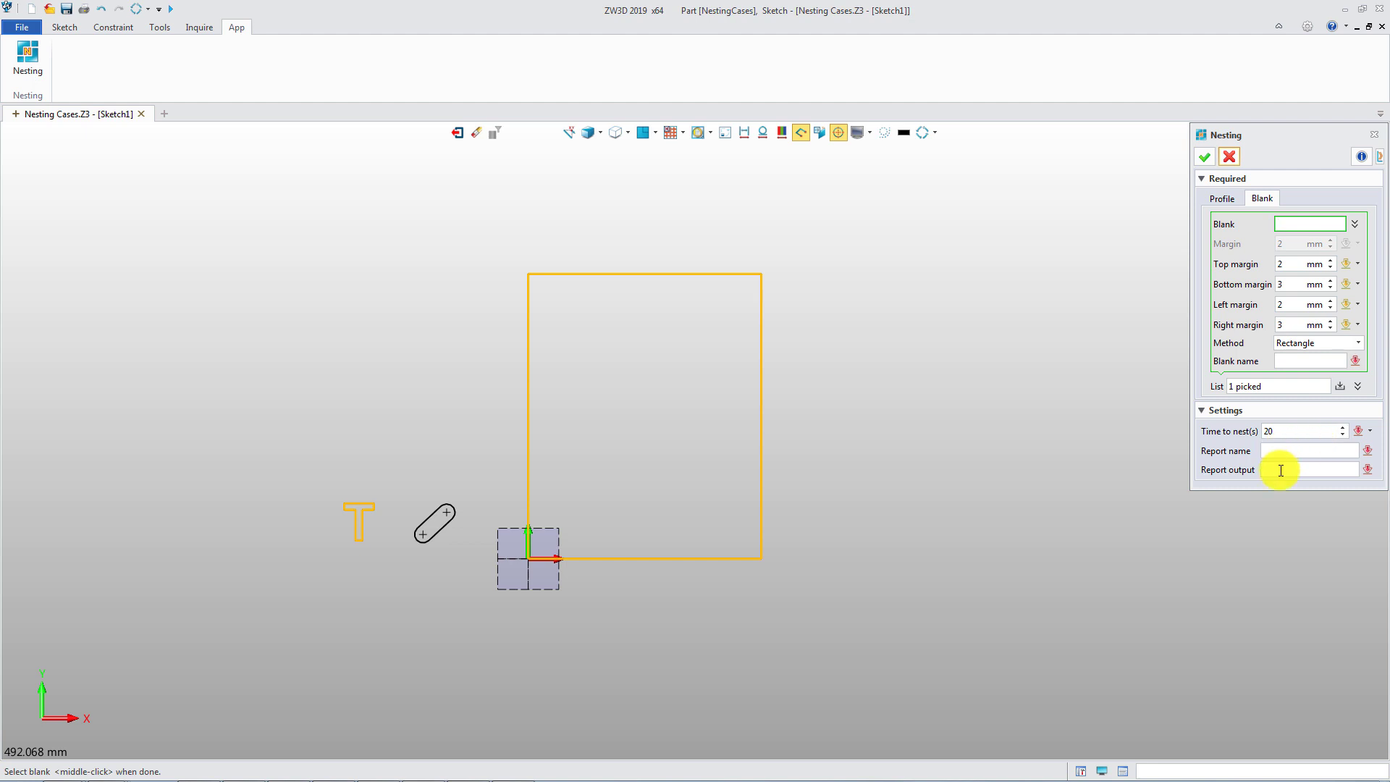
click(1205, 157)
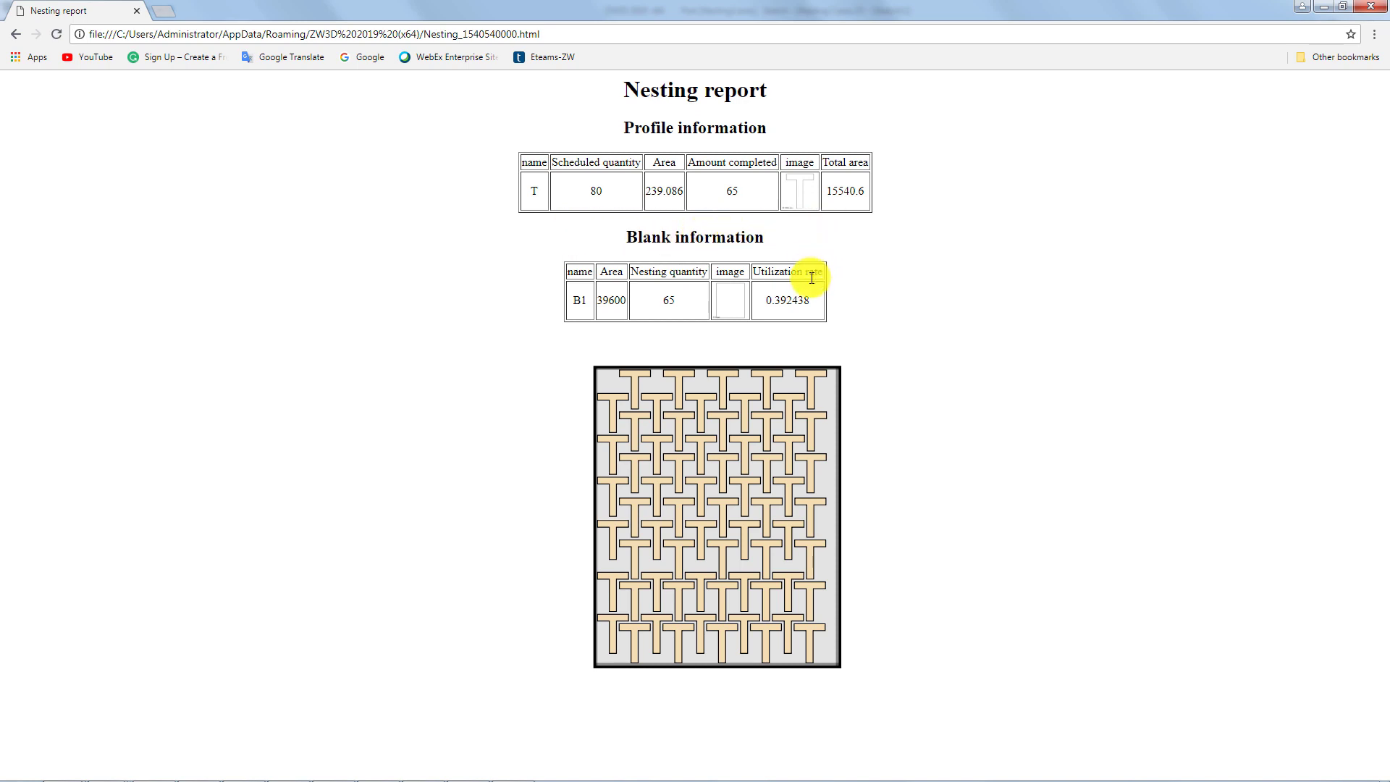
Back in ZW3D, nudge the bottom-right T of the nested block into the empty corner, then exit.
key(alt+Tab)
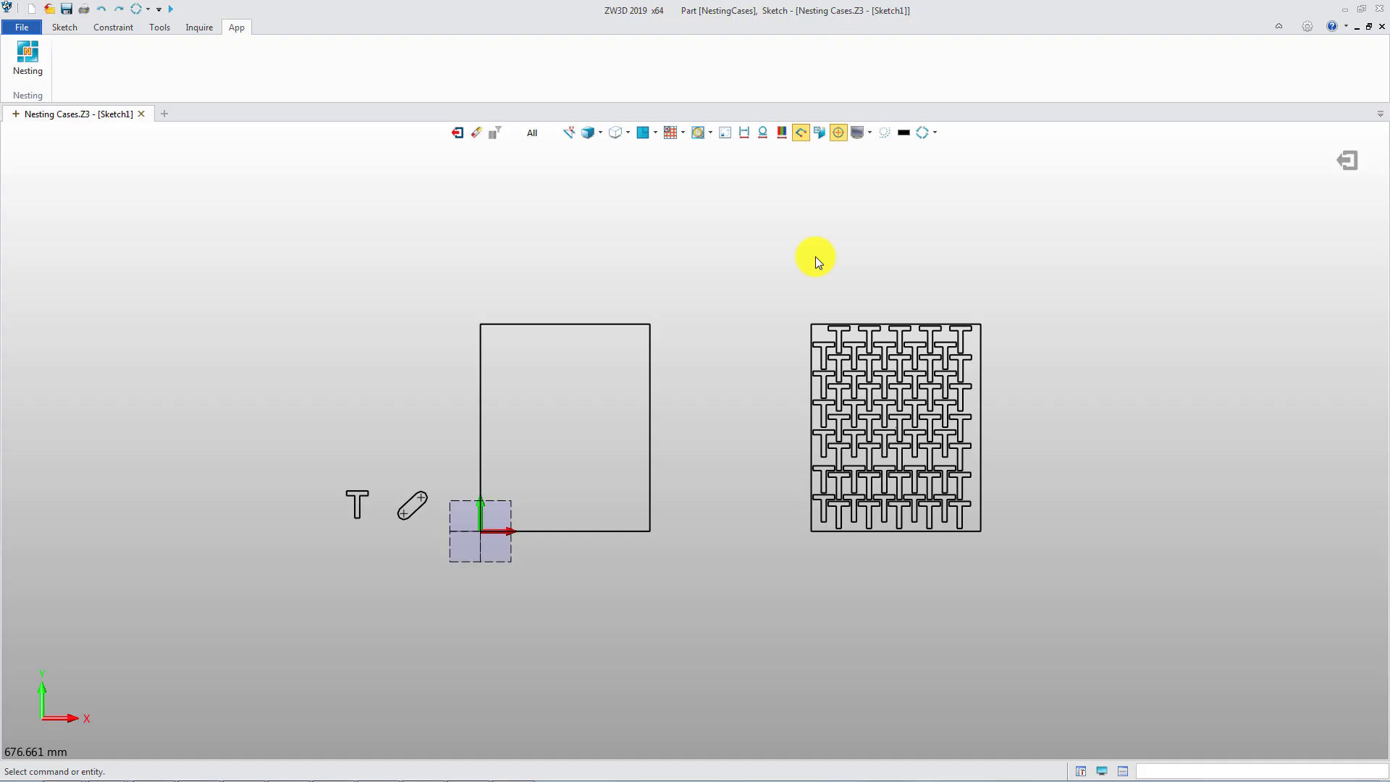
click(862, 406)
double_click(862, 406)
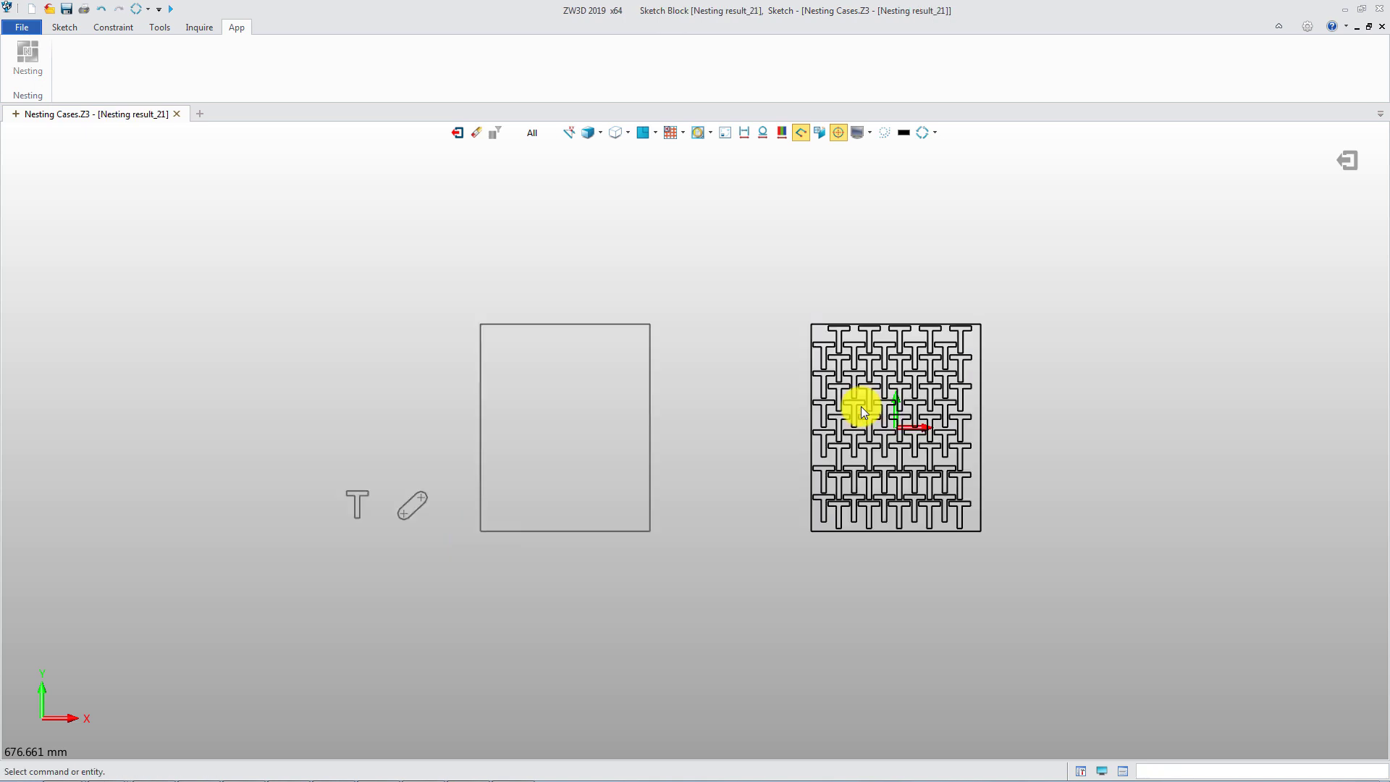
scroll(989, 519, up, 3)
drag(1031, 630, 1043, 623)
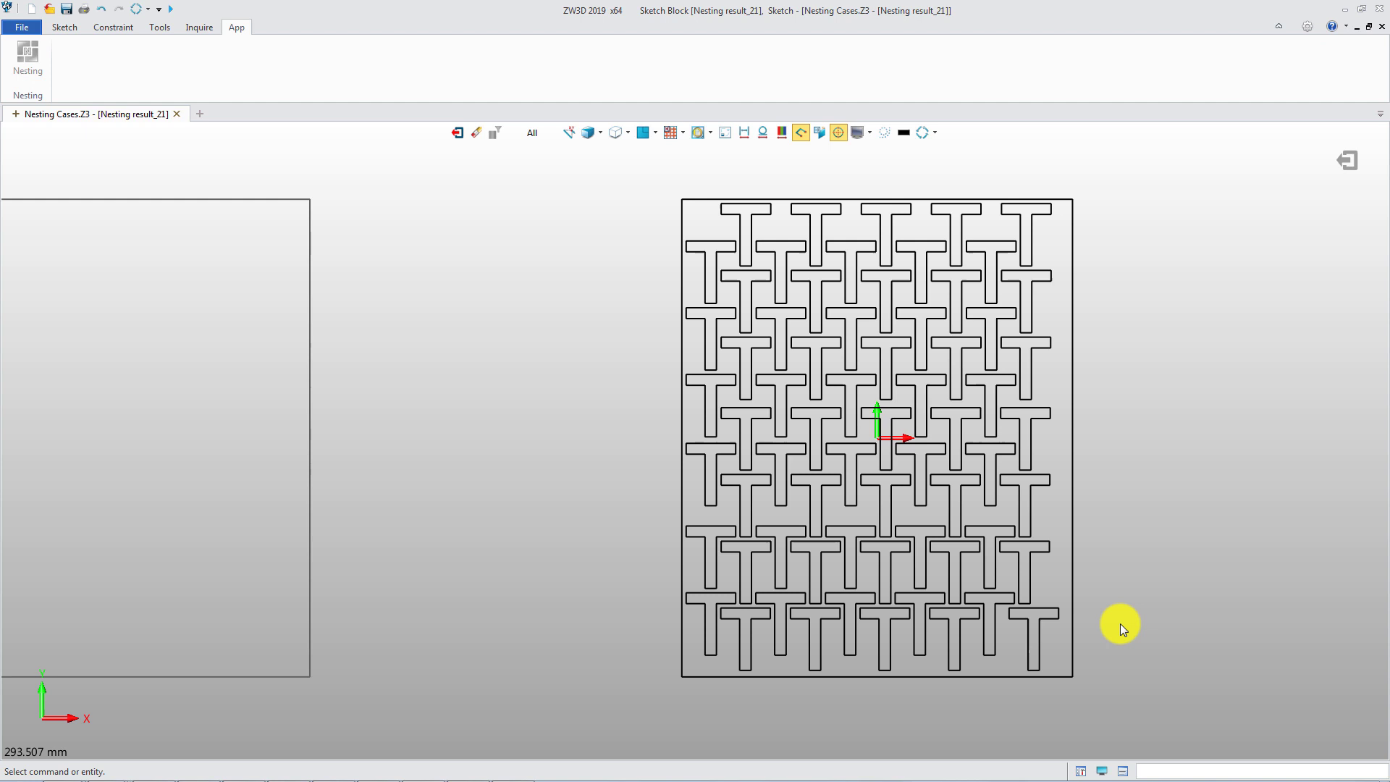
click(459, 136)
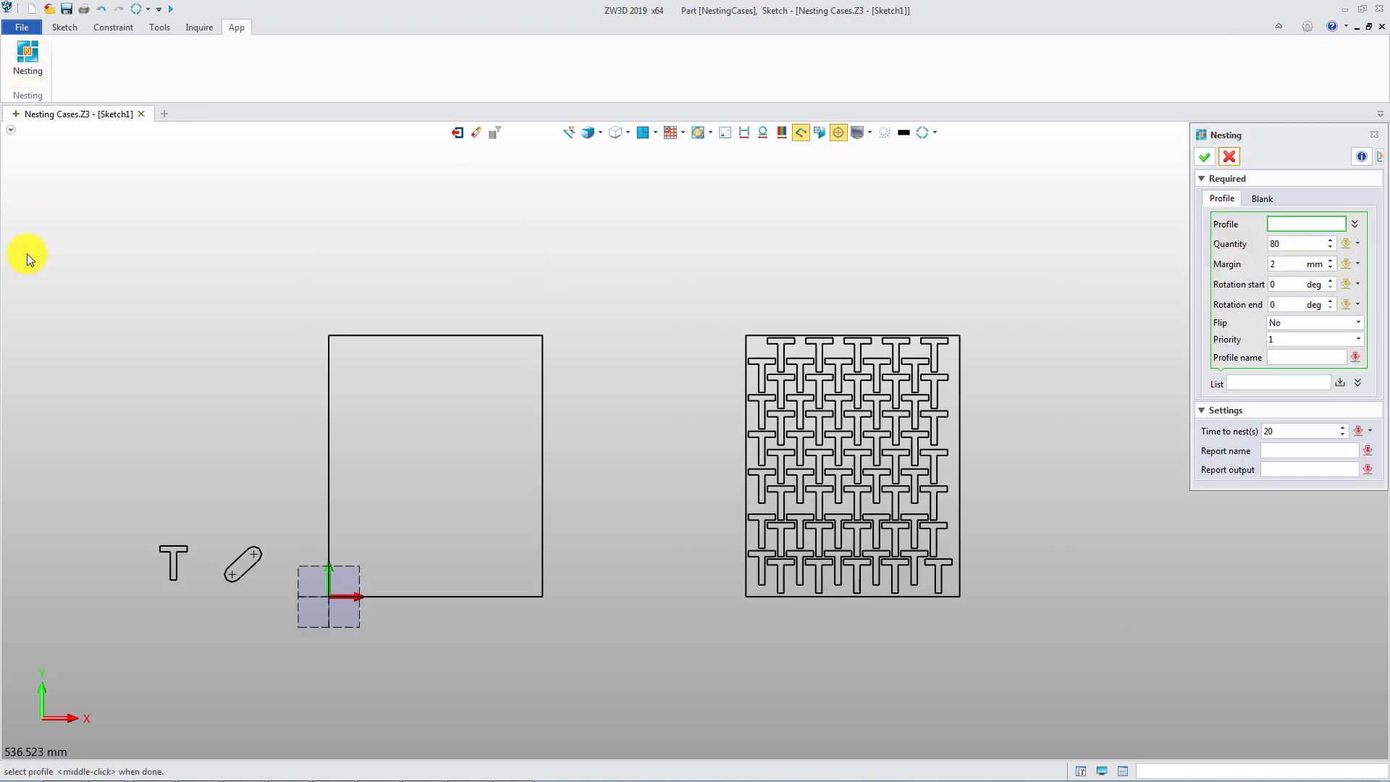
Pick the T shape again with quantity 40 and add it to the nesting list.
drag(143, 528, 199, 589)
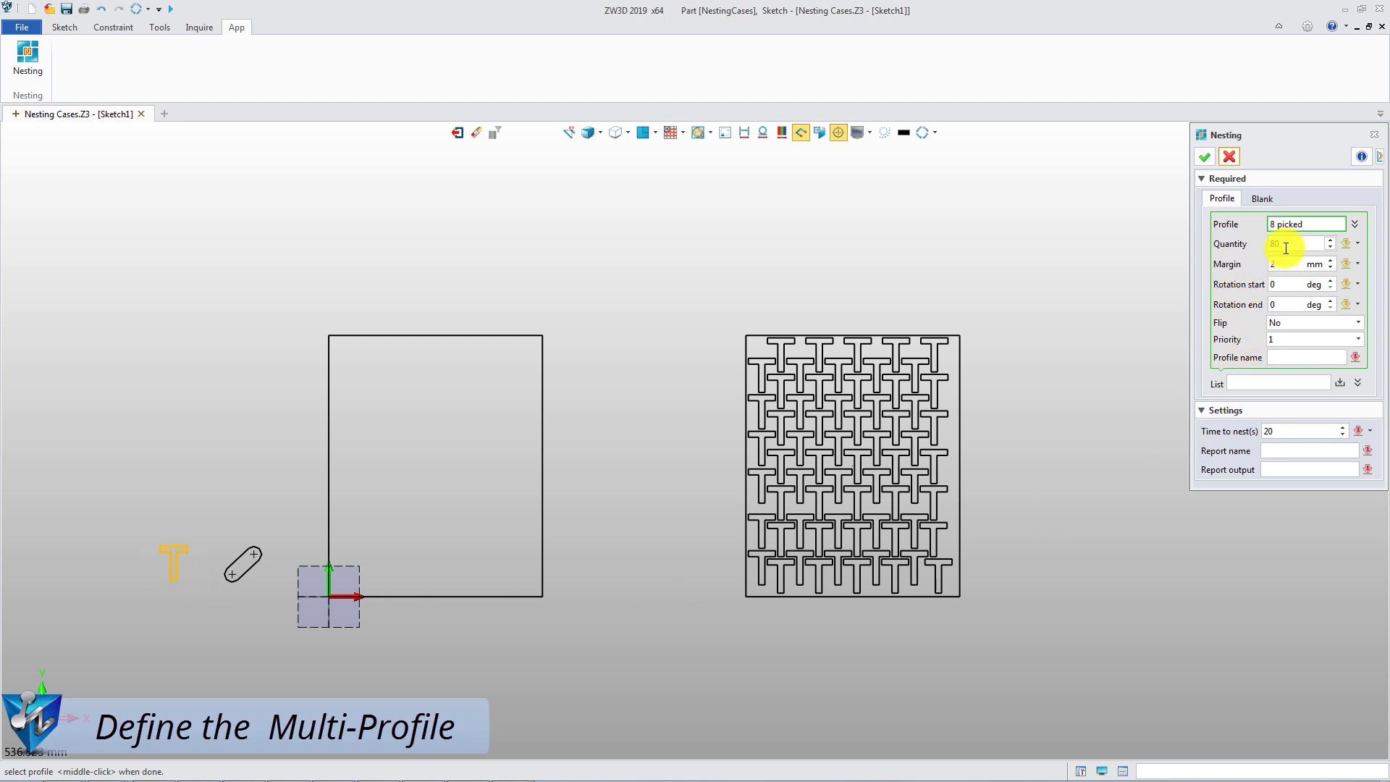
click(1263, 239)
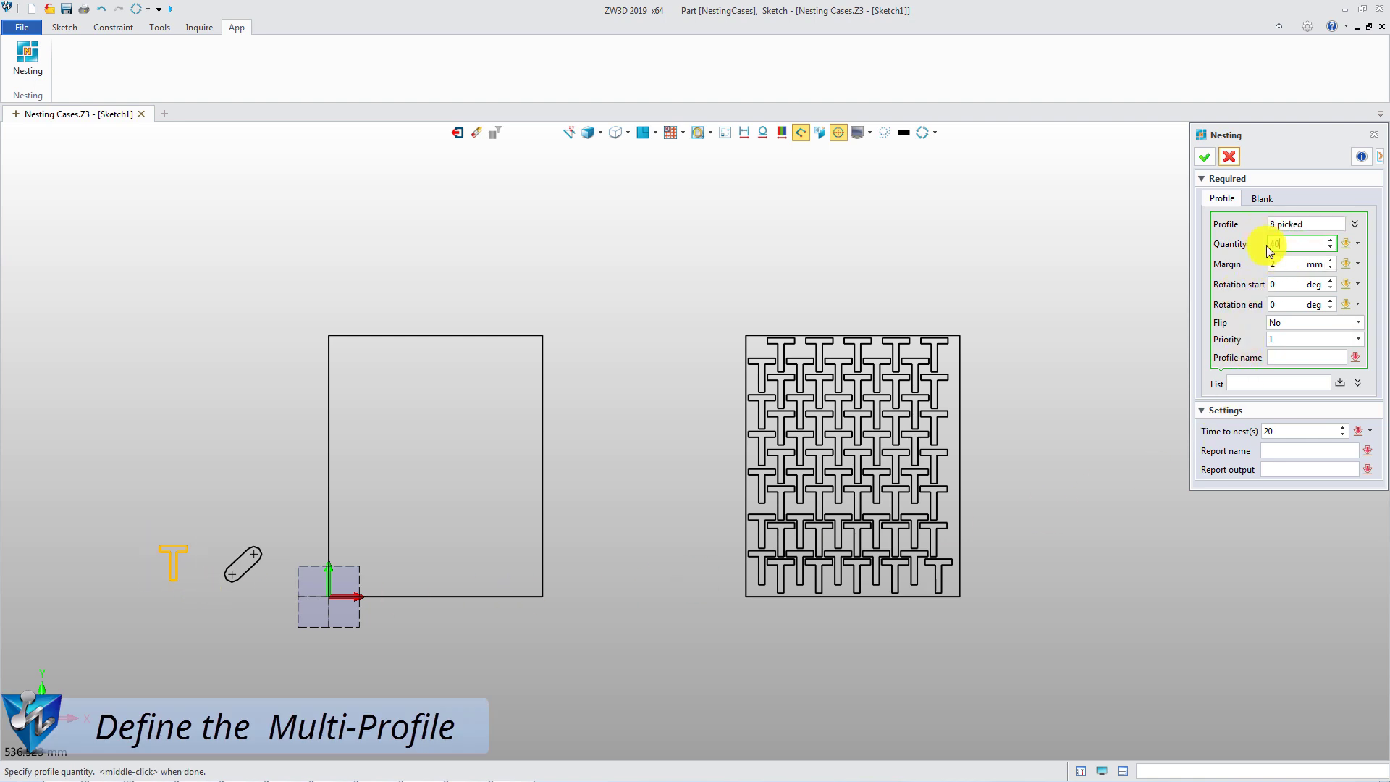
text(40)
click(1291, 360)
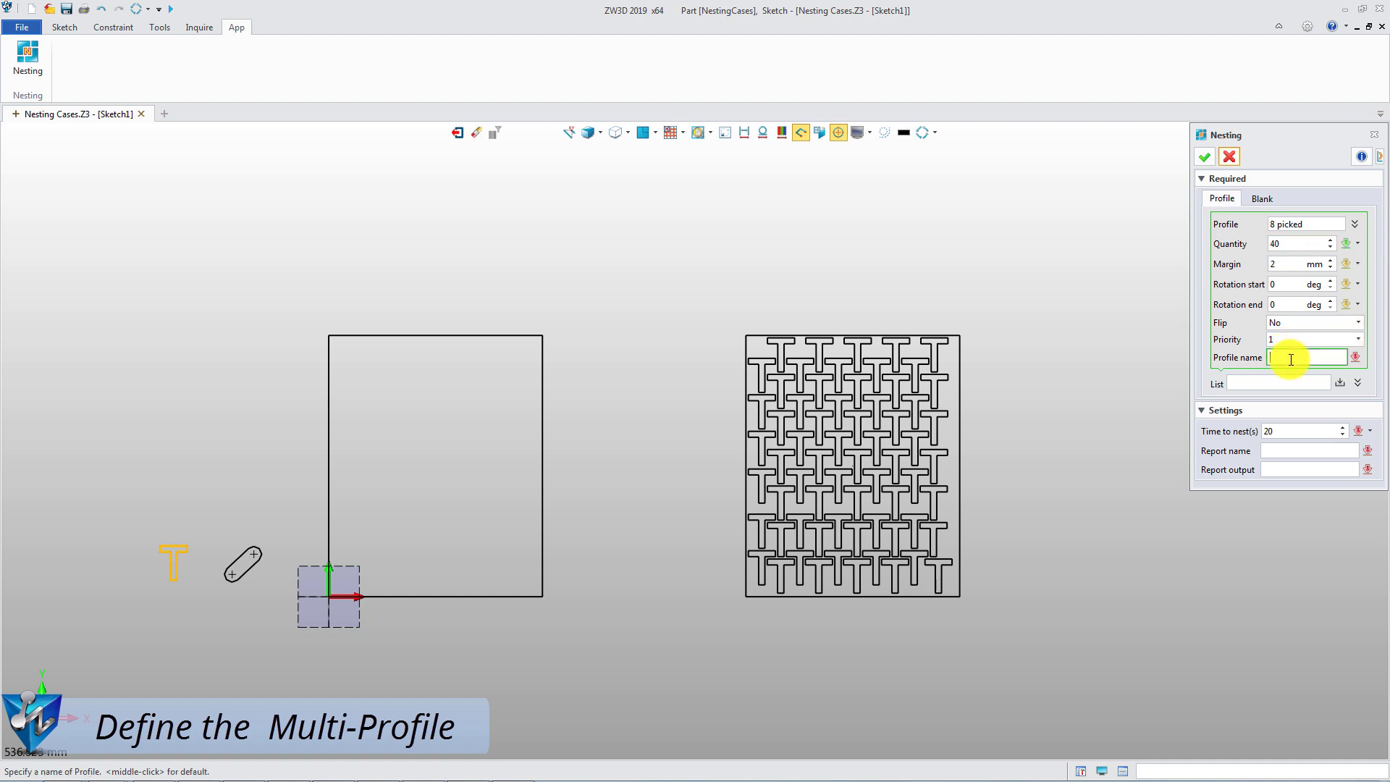
click(1337, 384)
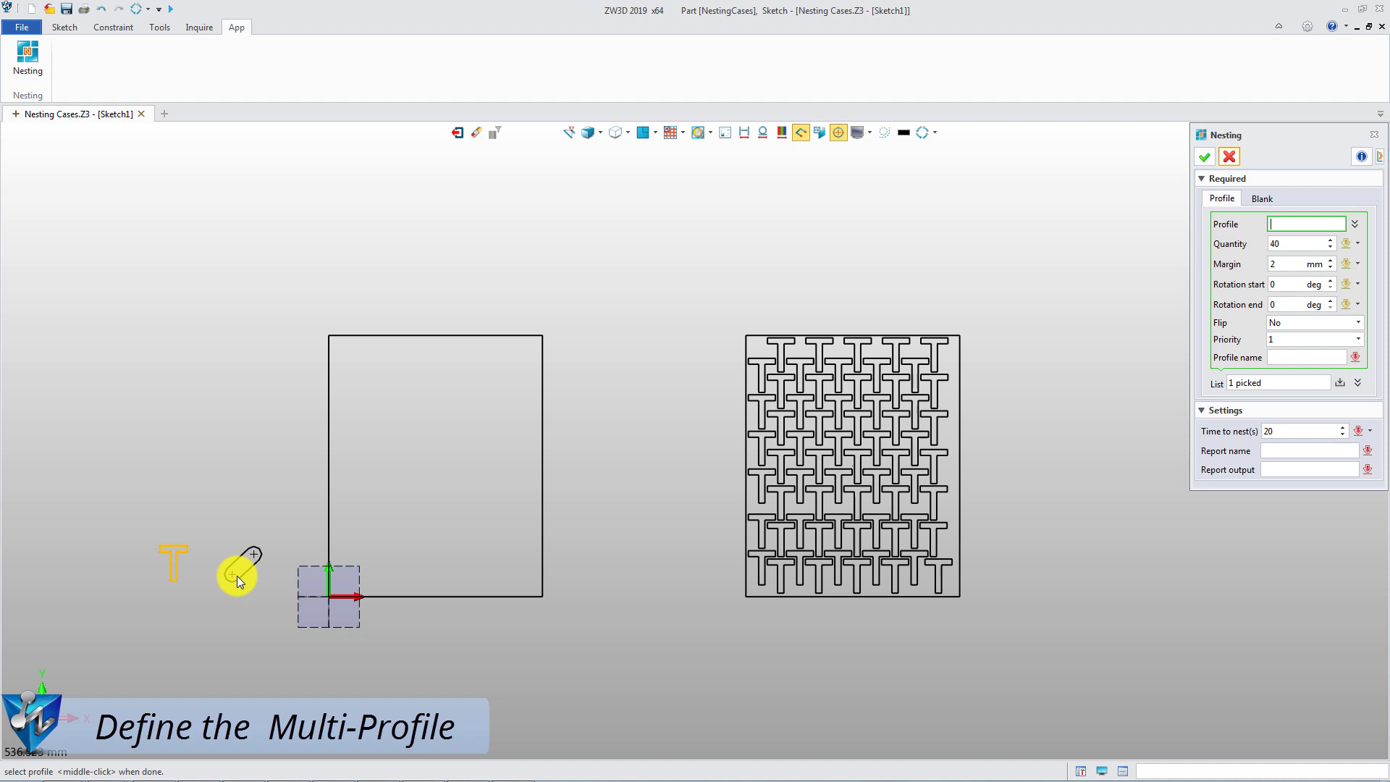
Add the slot shape to the nesting list as a profile named Slot.
click(265, 584)
click(1288, 357)
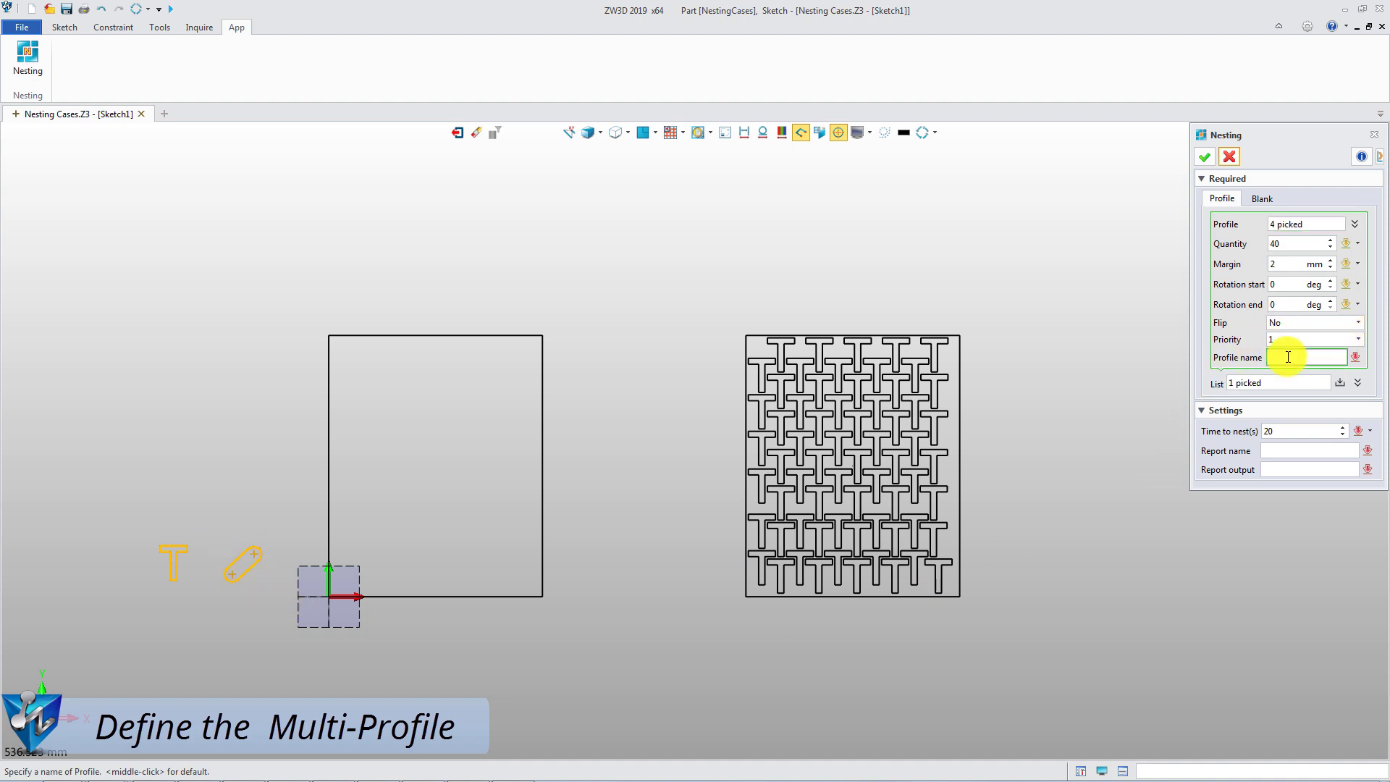
text(Slot)
click(1341, 383)
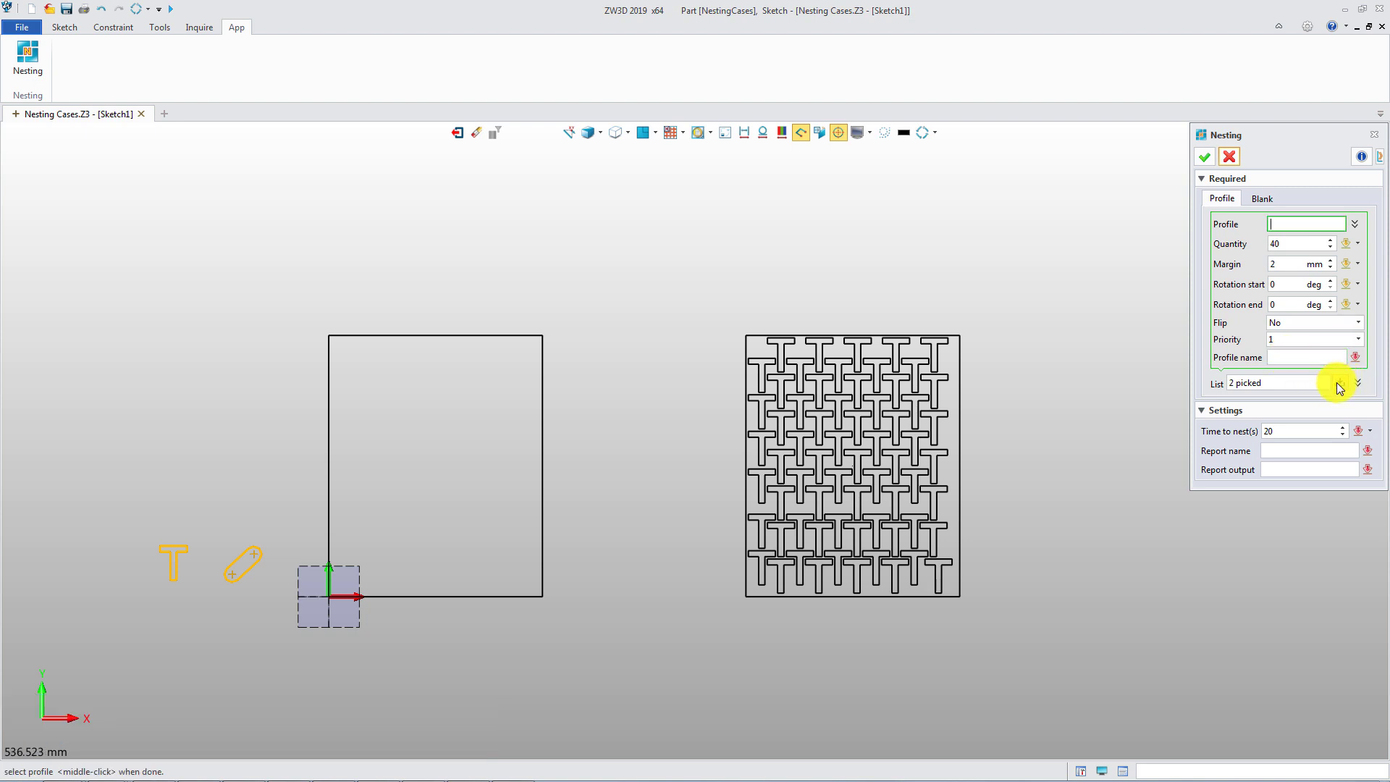
click(1267, 197)
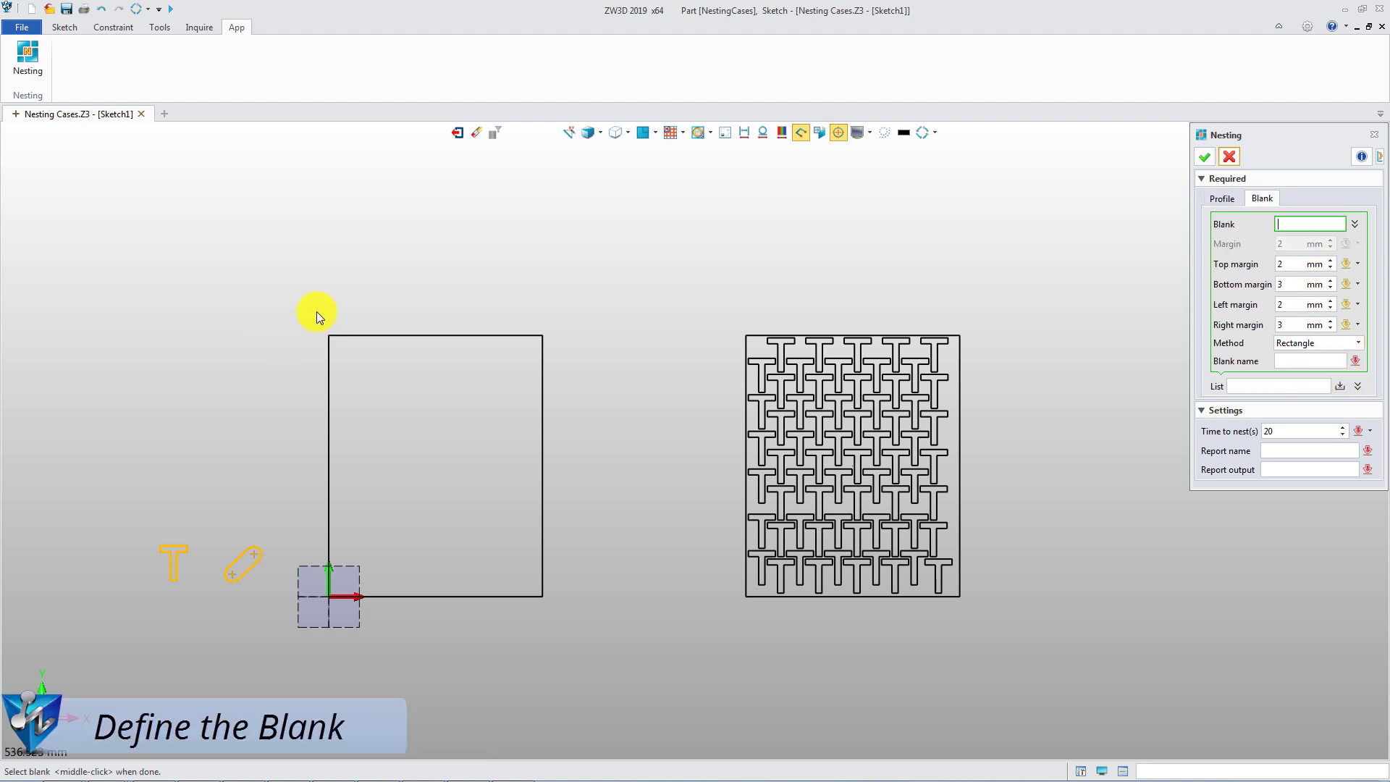
Make the square a Custom-method blank B2 with 2.5 mm margin and run the nesting.
drag(317, 313, 569, 655)
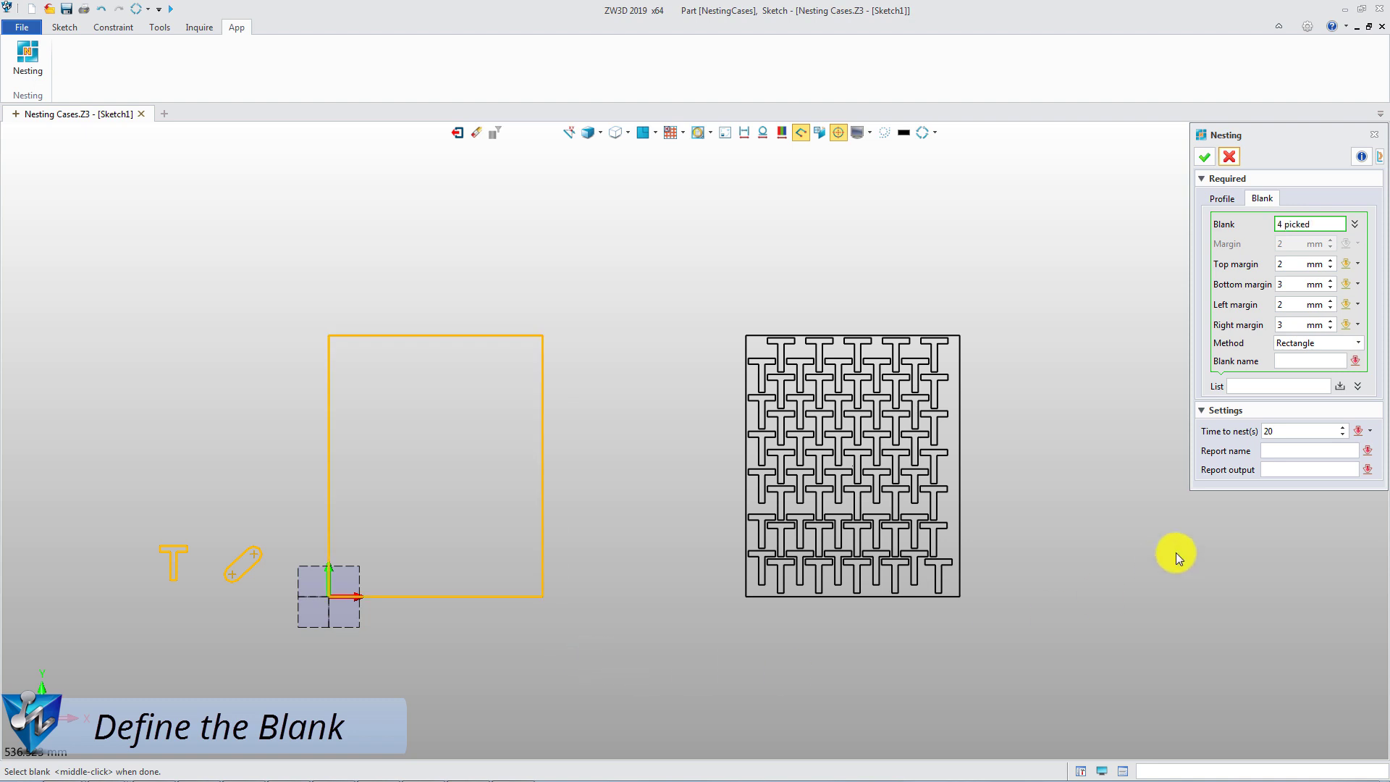
click(1331, 341)
click(1327, 358)
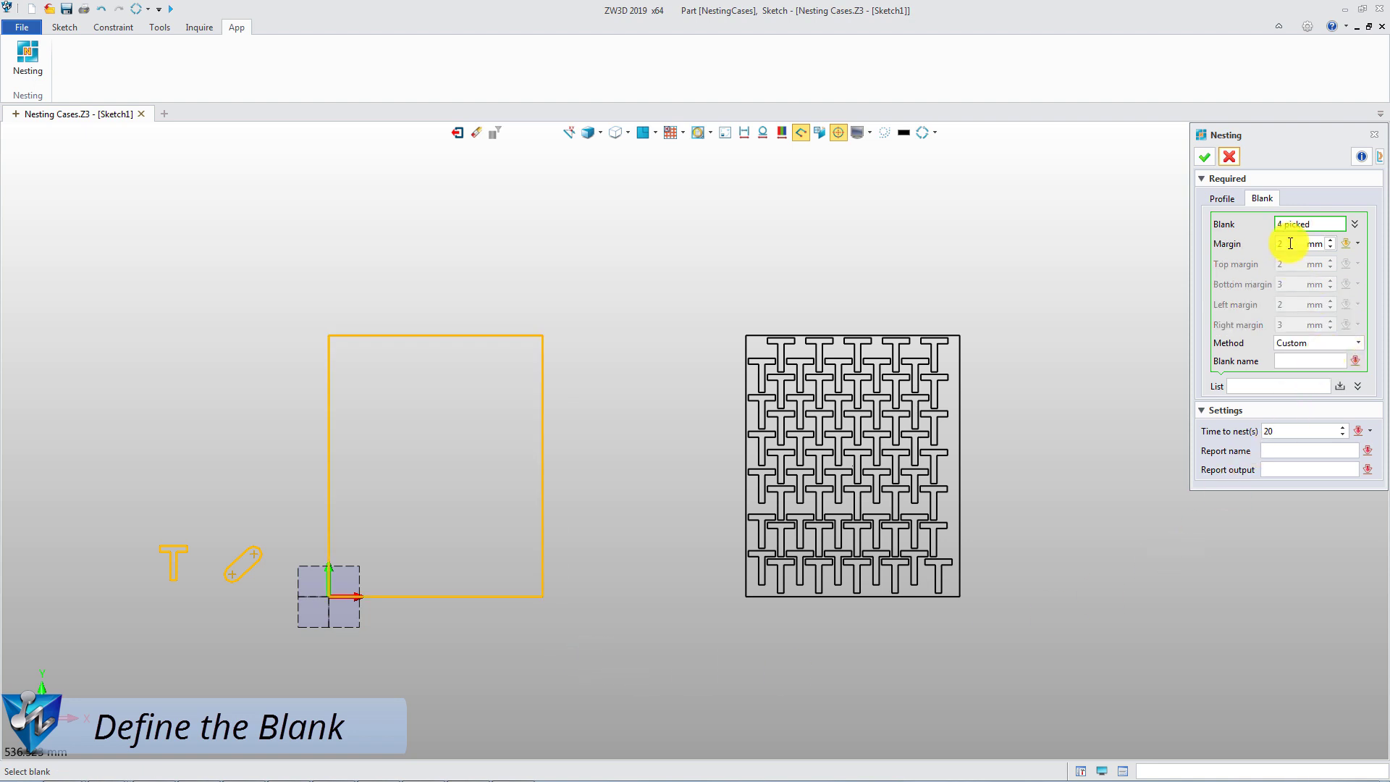
click(1290, 244)
click(1303, 359)
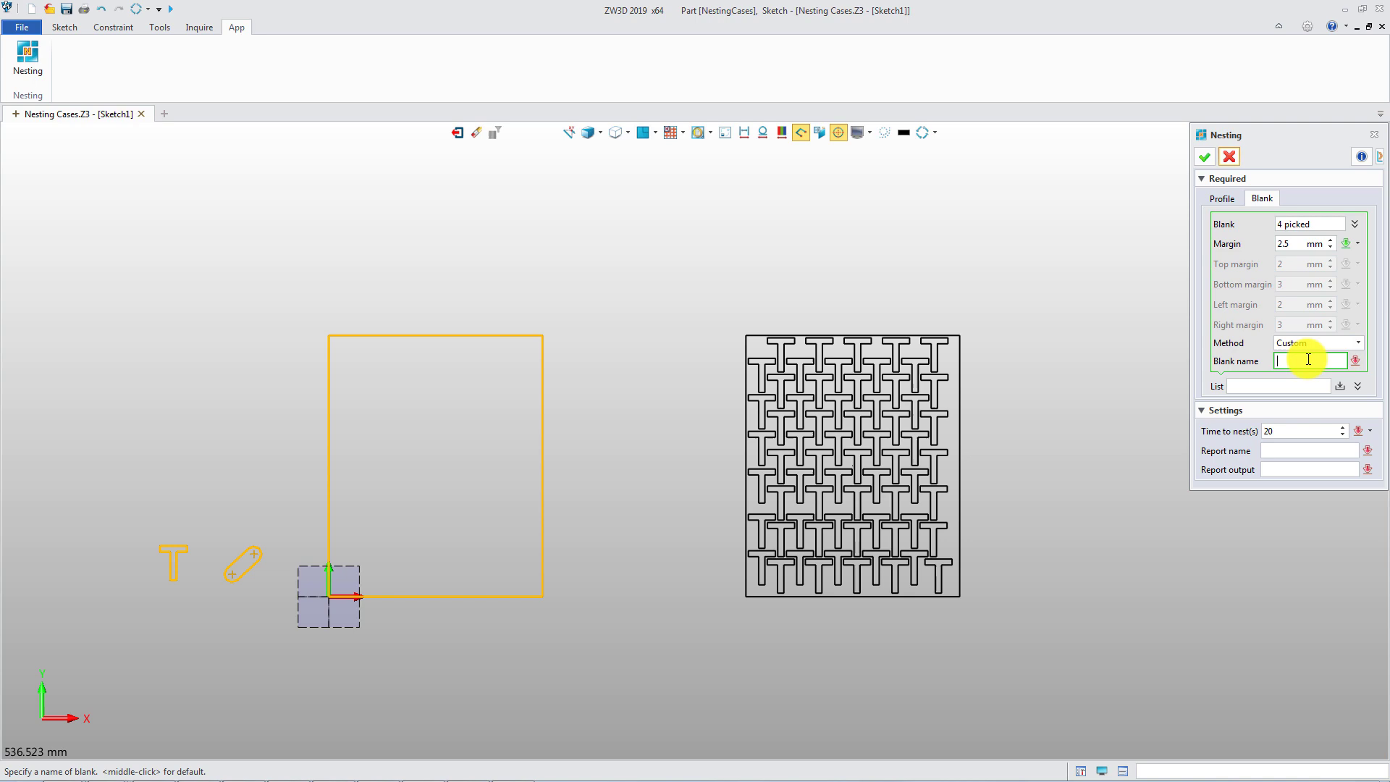
text(B2)
click(1205, 155)
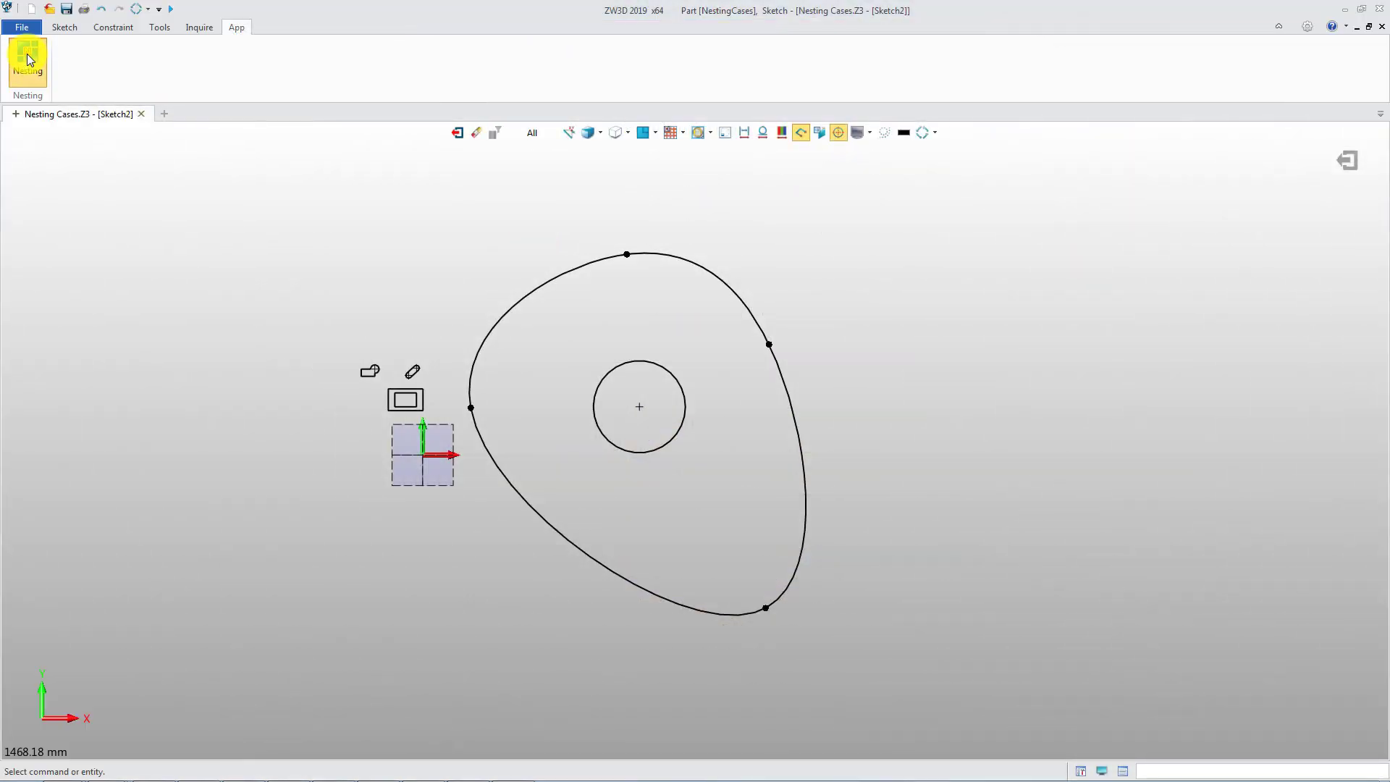
Start a new nesting and list the small rectangle profile with 0–360° rotation.
click(27, 58)
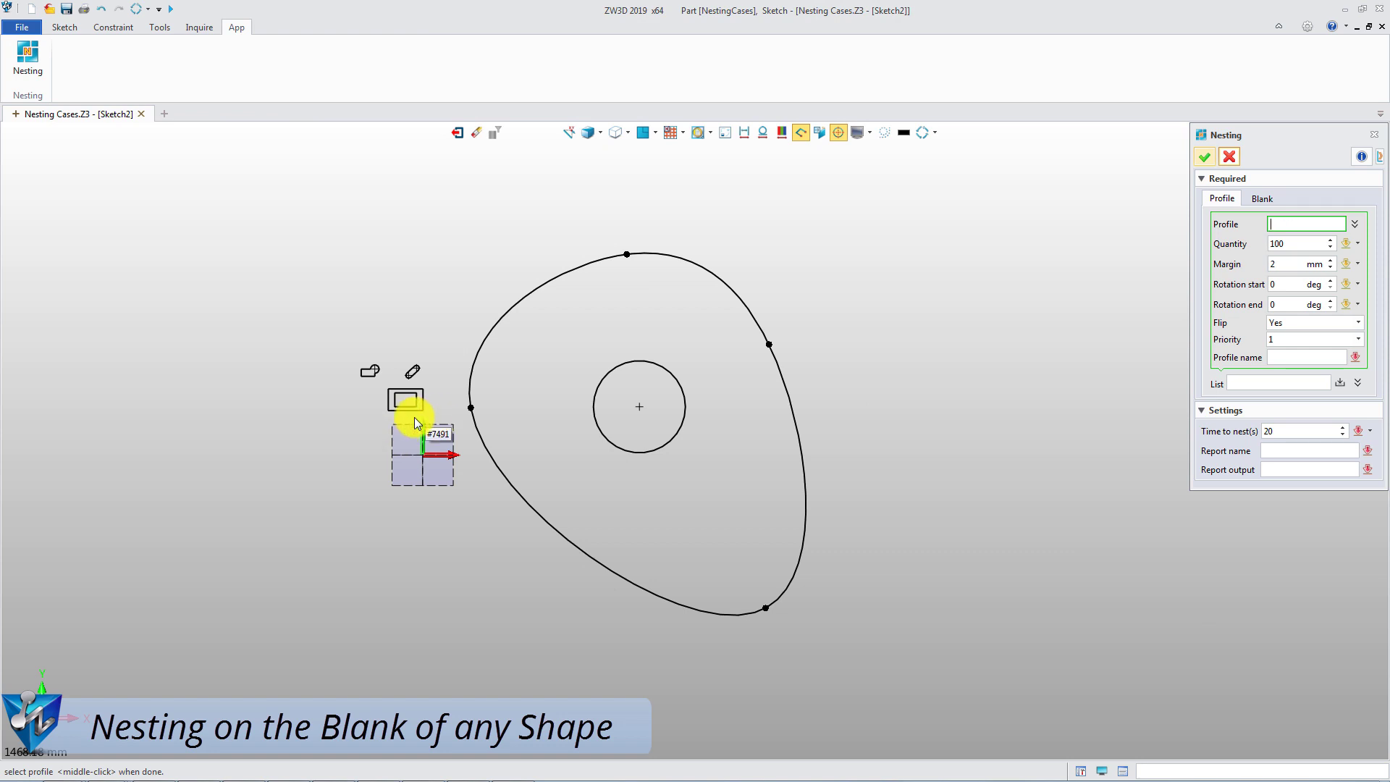
click(379, 389)
click(1284, 302)
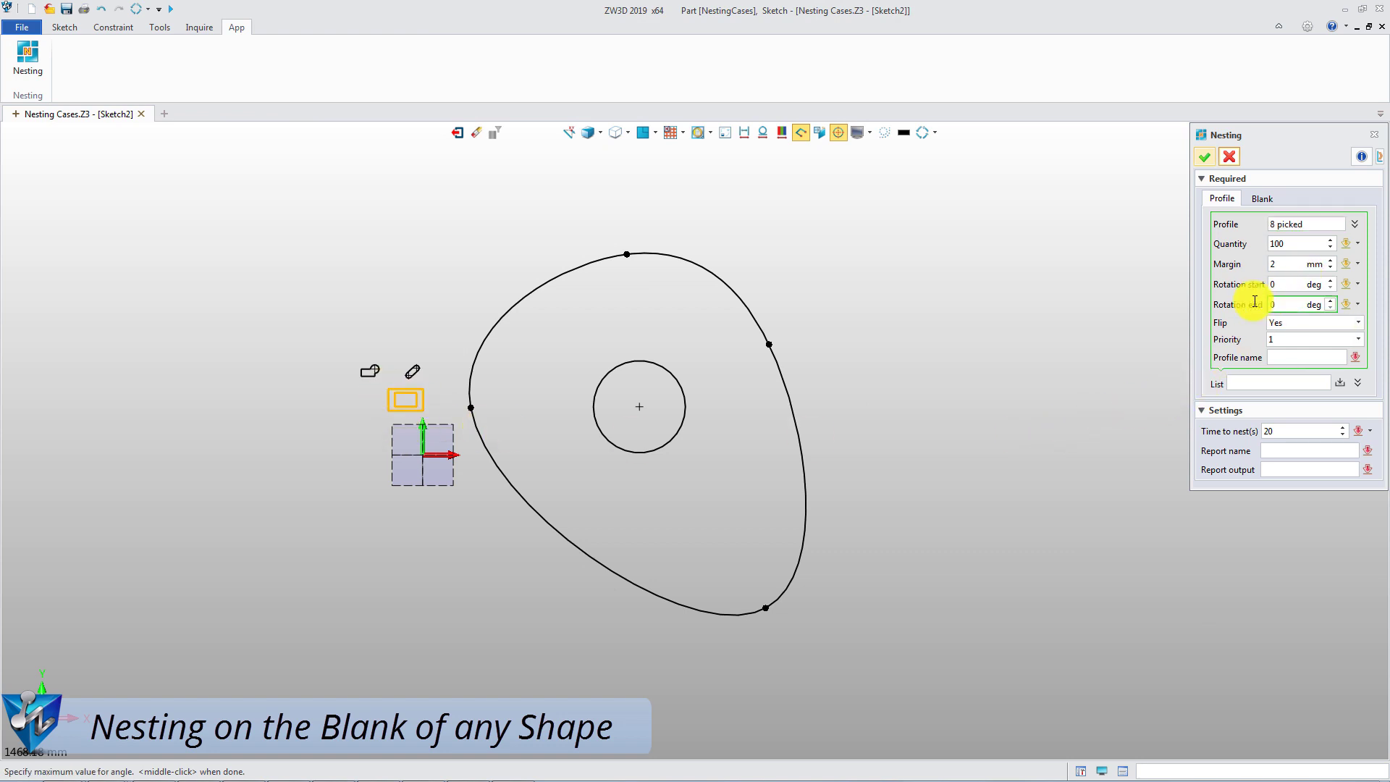
text(36)
click(1297, 358)
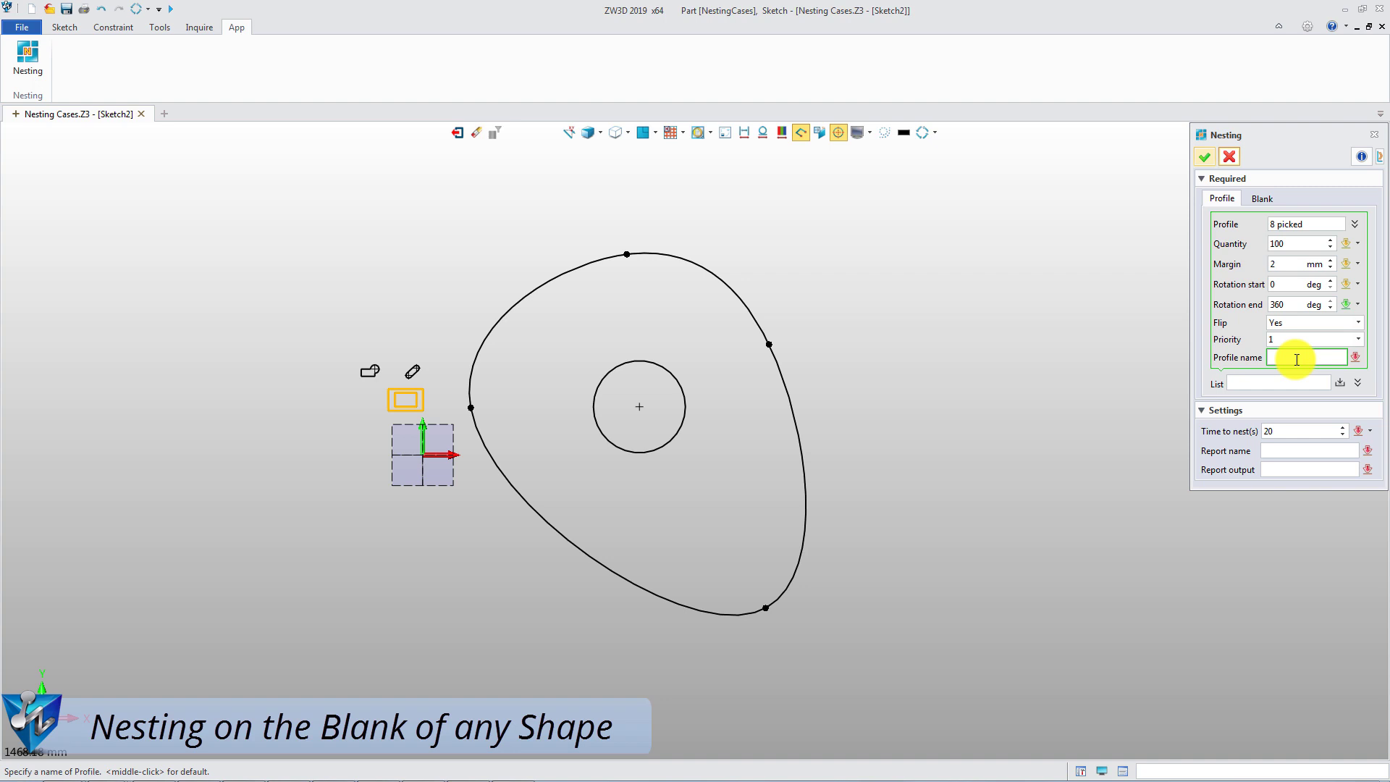
click(1344, 384)
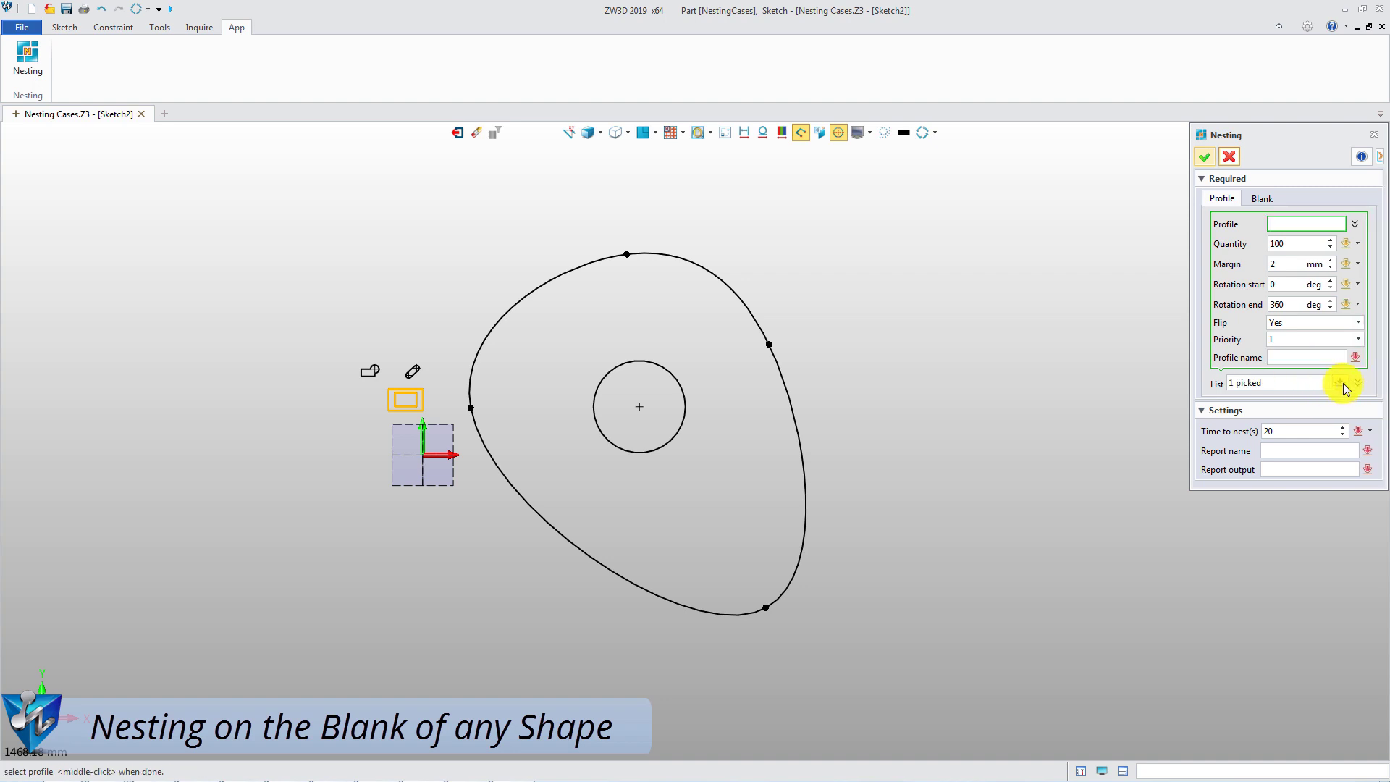
Add the hooked shape and the slot, named Slot, to the nesting list.
click(356, 362)
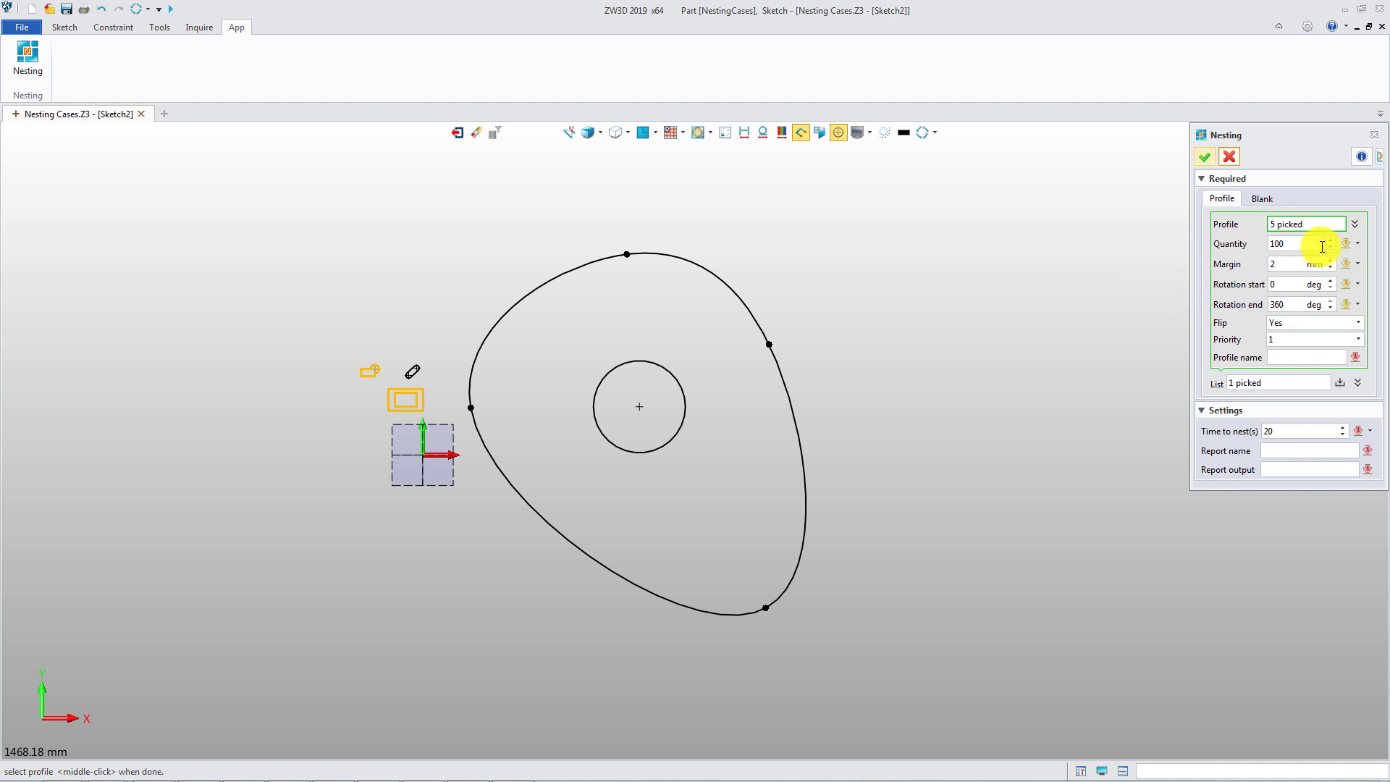
click(1341, 383)
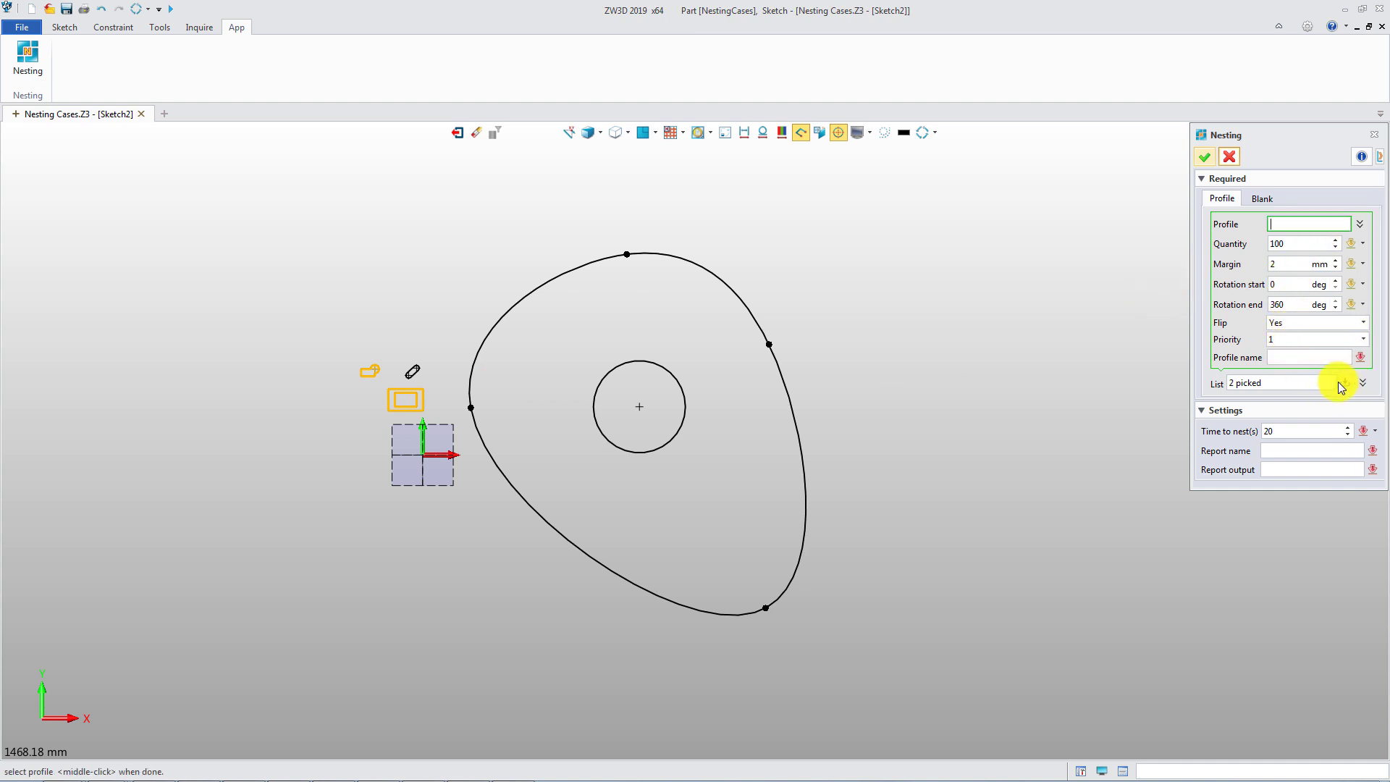
click(428, 384)
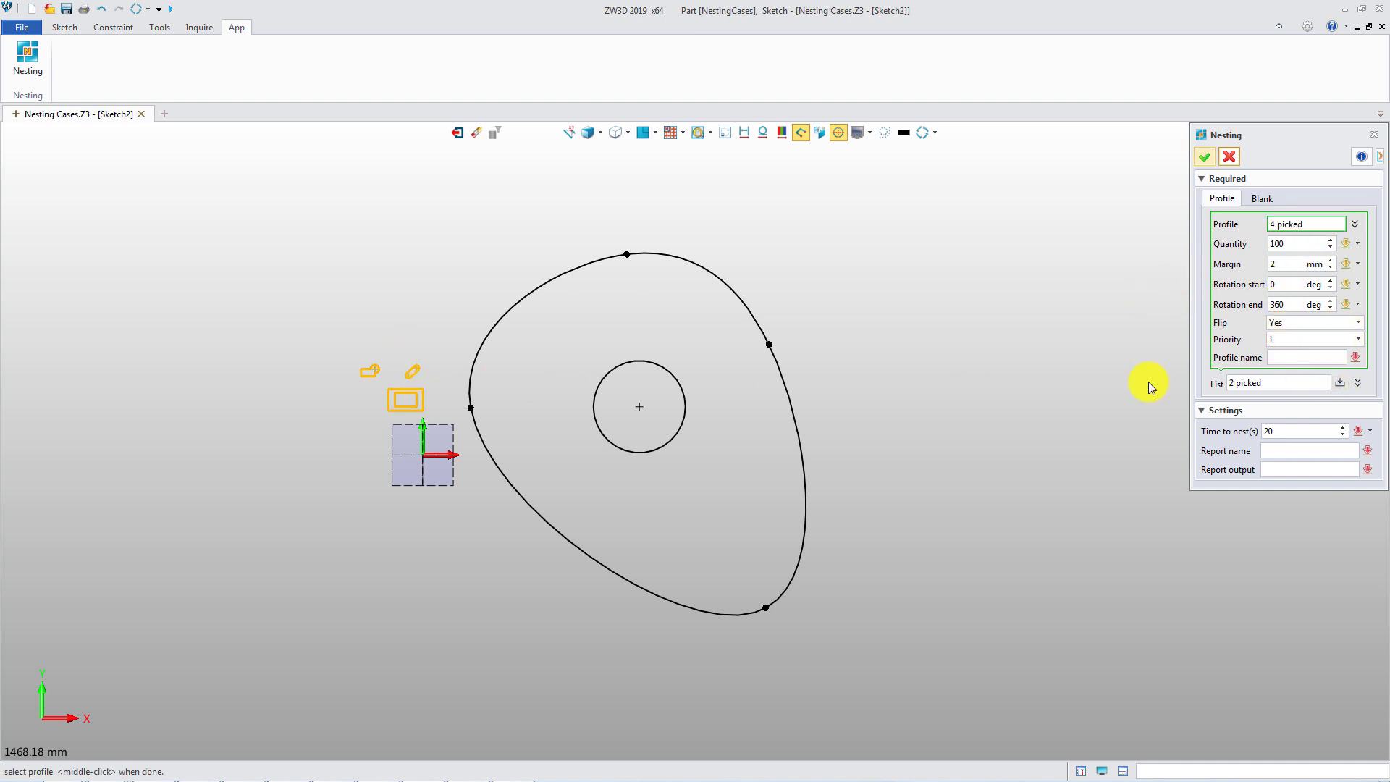
click(1323, 358)
text(Slot)
click(1341, 383)
Set the cam outline and hole as Custom blank B3 with 40 s nesting time, then run it.
click(1260, 199)
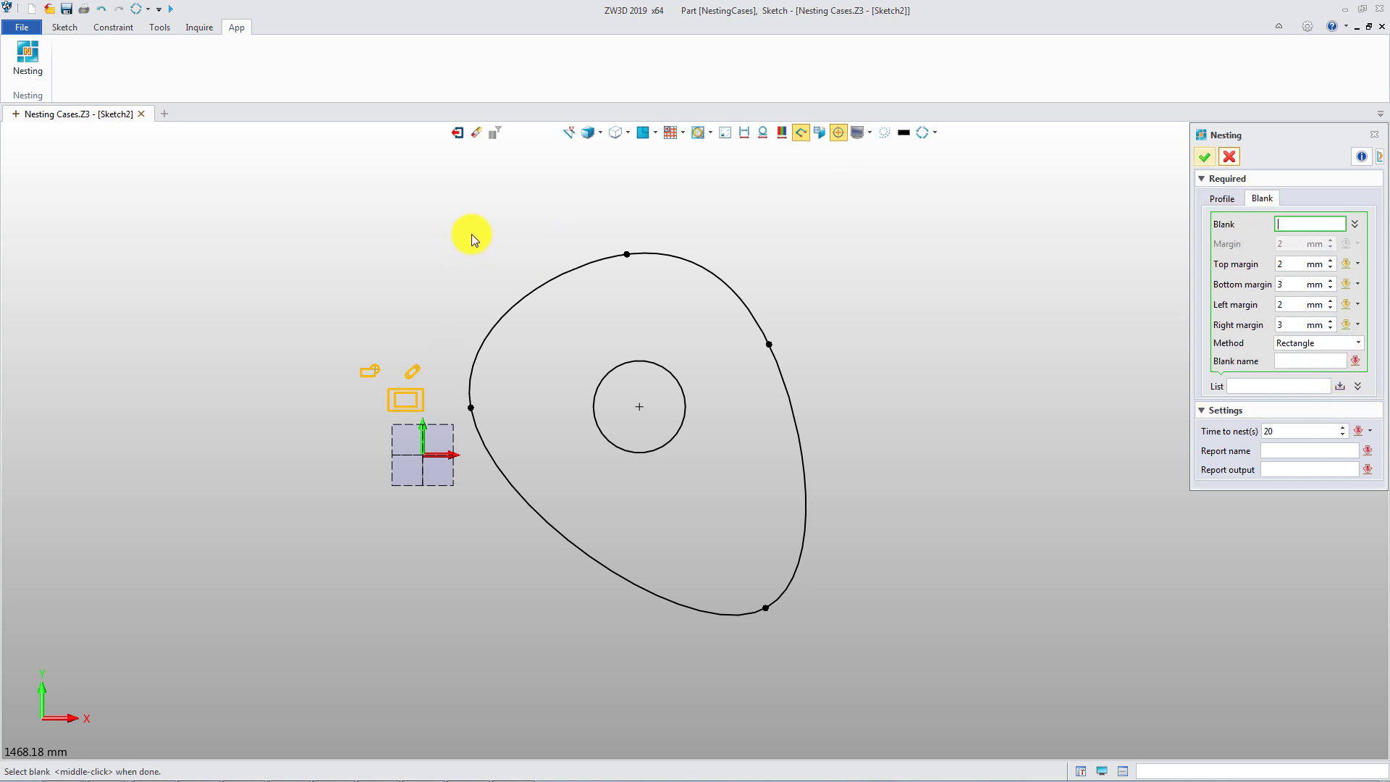
drag(472, 233, 861, 639)
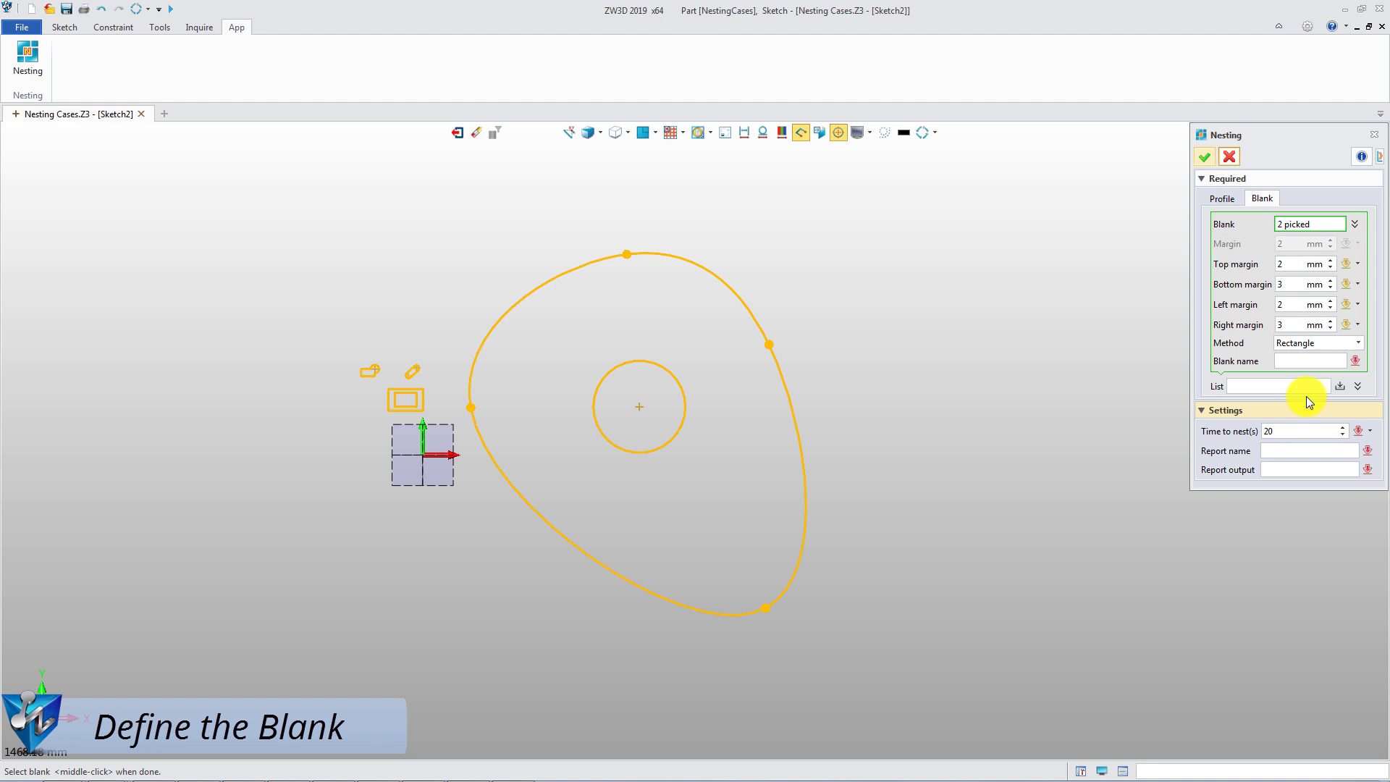
click(1312, 343)
click(1310, 355)
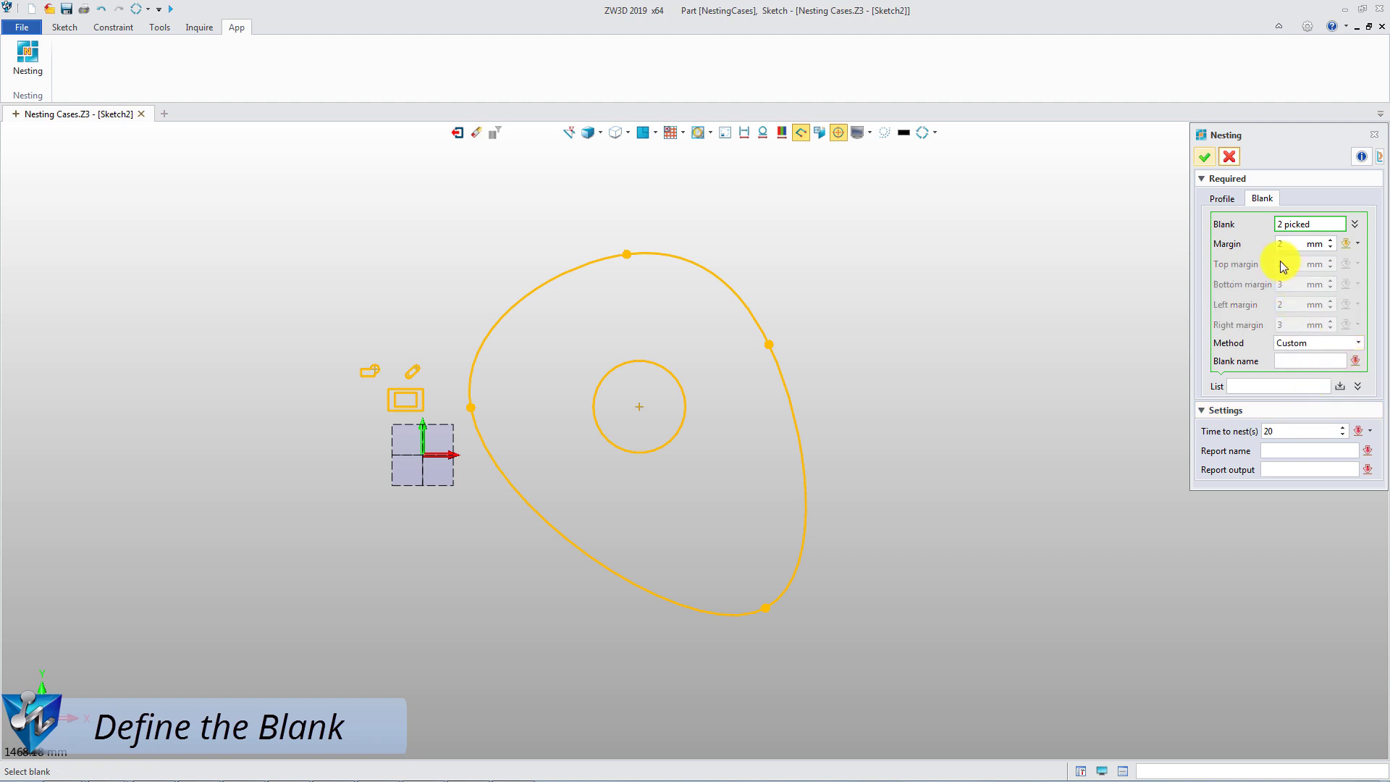
click(1328, 361)
text(B3)
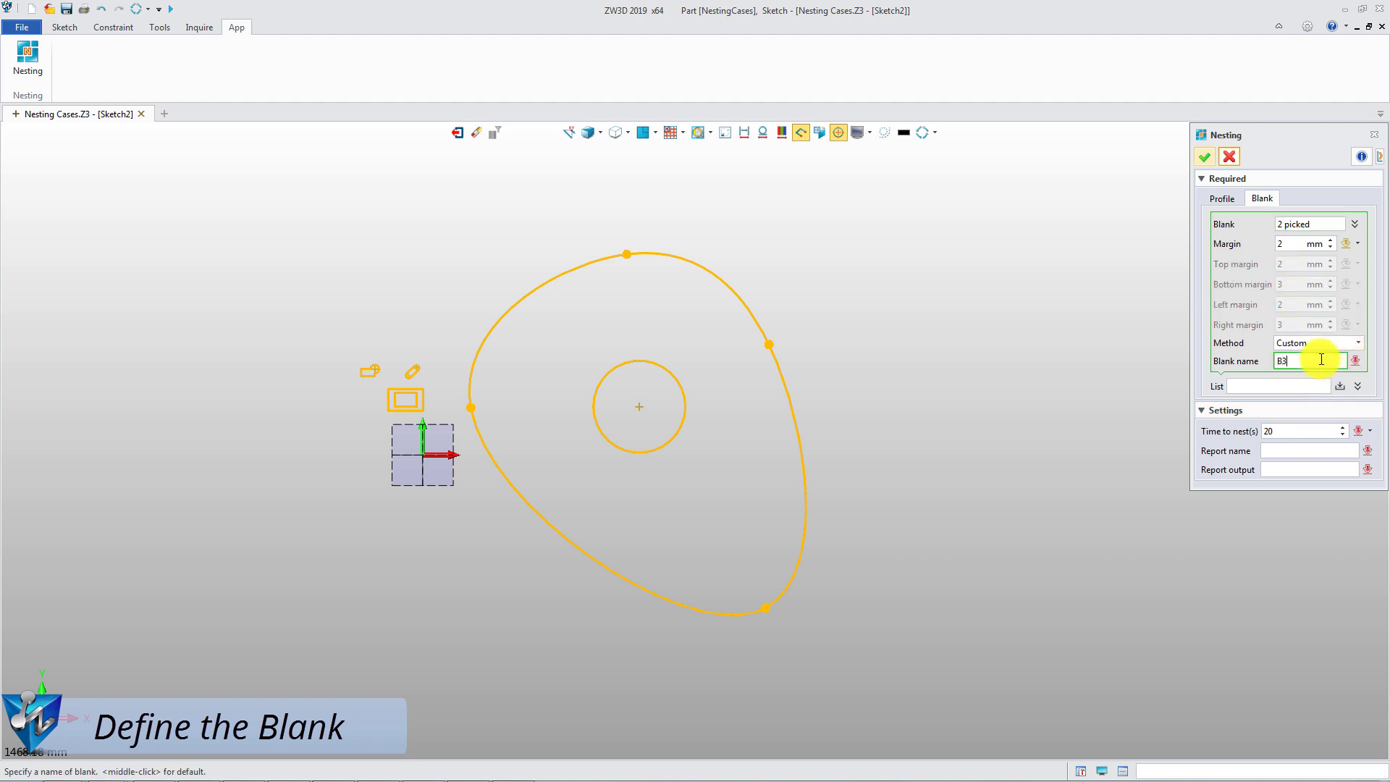
double_click(1273, 431)
text(40)
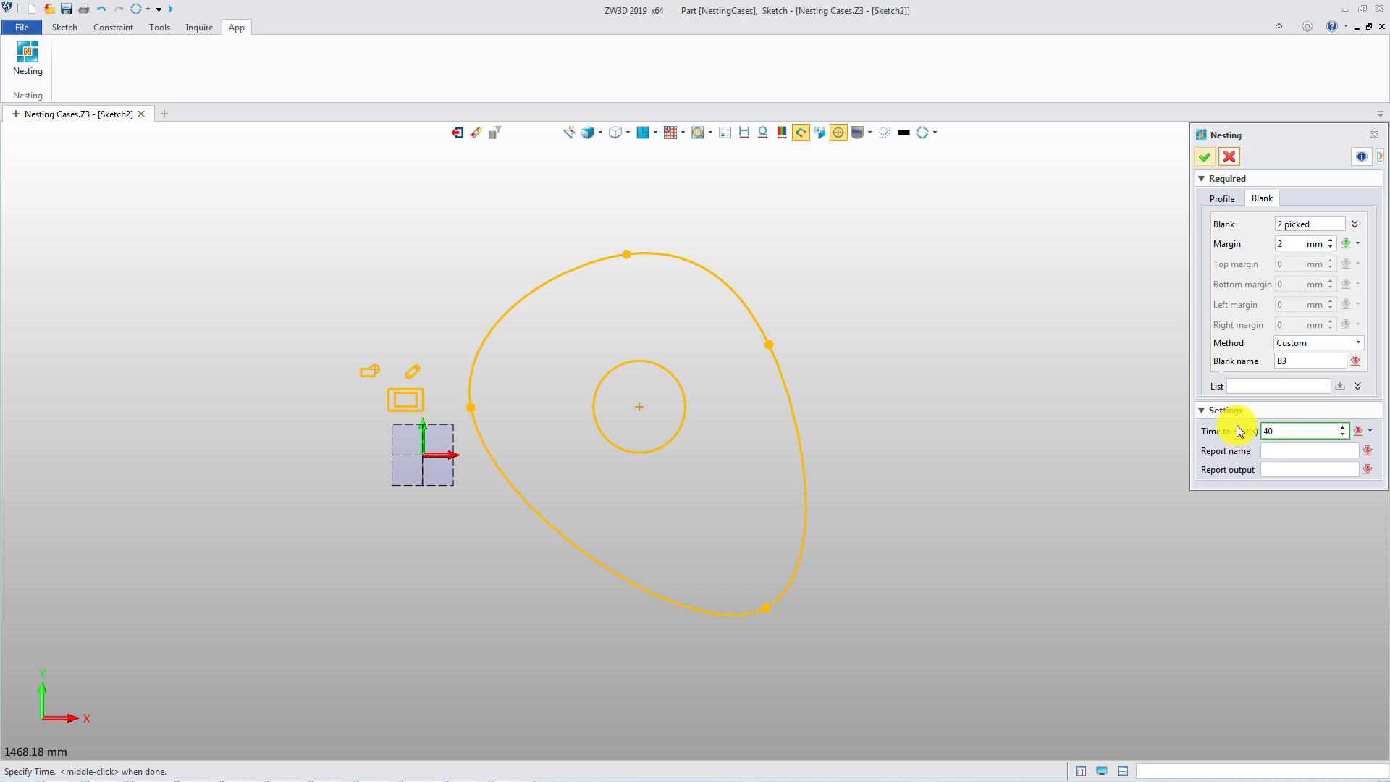
click(1204, 157)
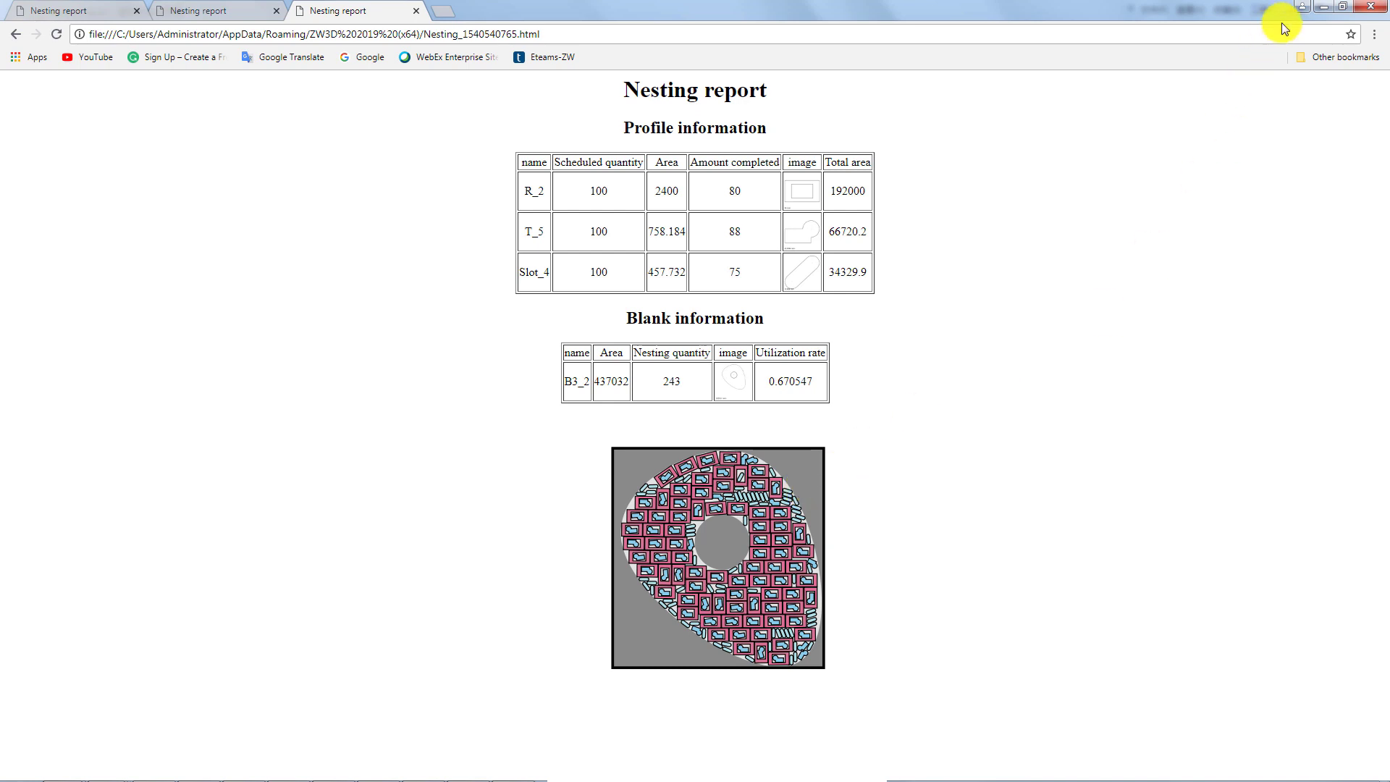
Minimize Chrome to view the cam blank filled with nested parts in Sketch2.
click(1369, 8)
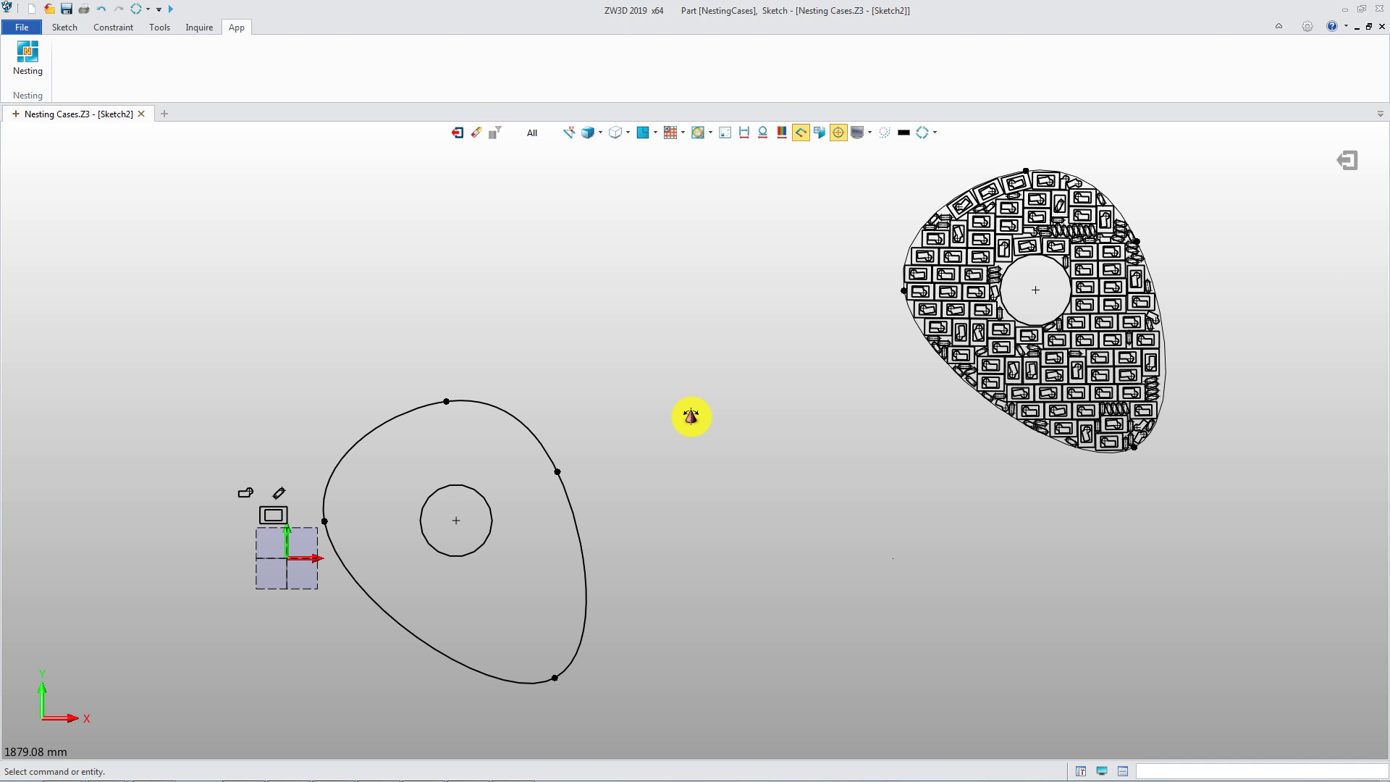